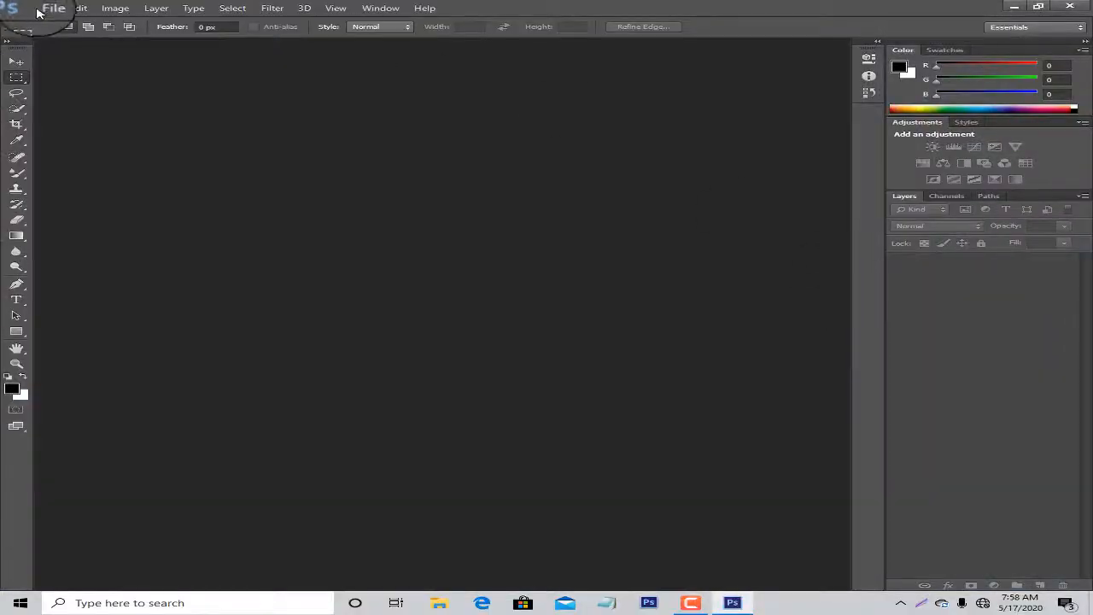
# Dismiss the unsupported 3D graphics notice, choosing not to show it again, and close the file selection dialog without opening an image.
pyautogui.click(38, 12)
pyautogui.click(89, 31)
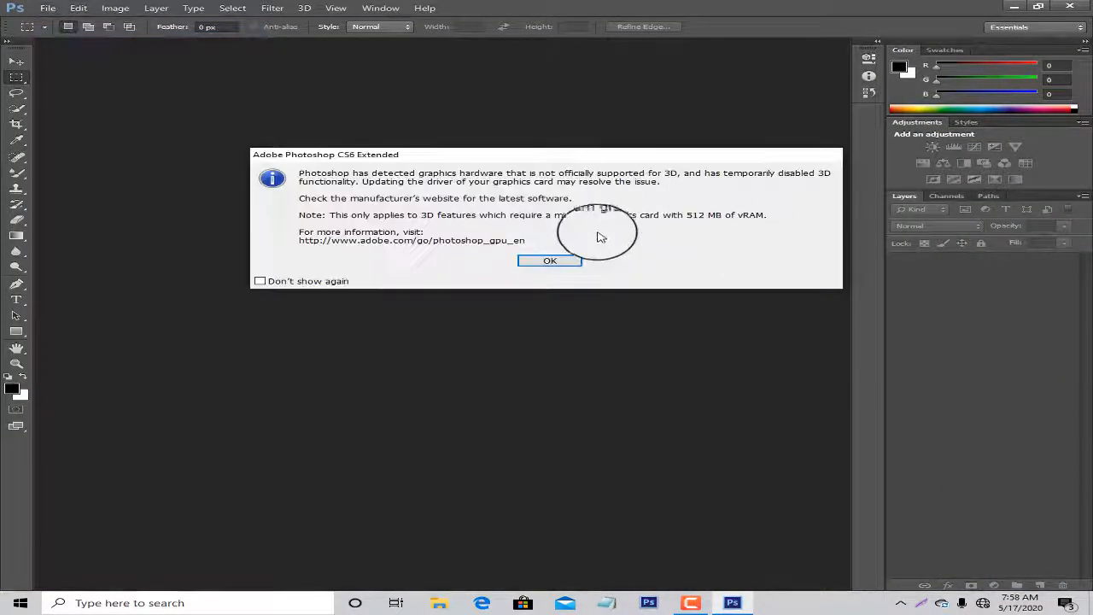
pyautogui.click(334, 281)
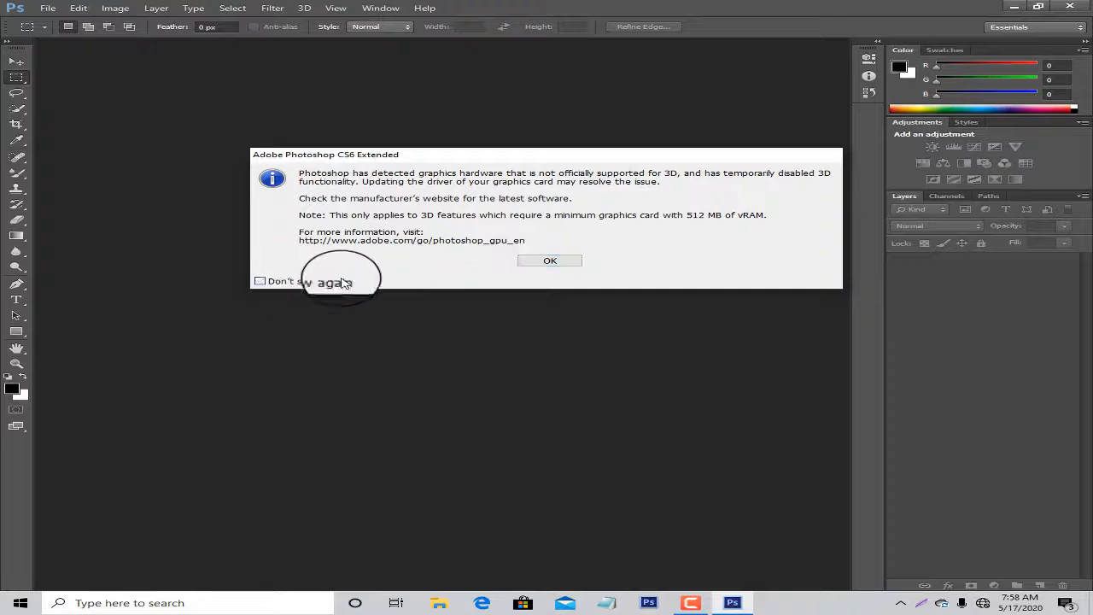
pyautogui.click(551, 262)
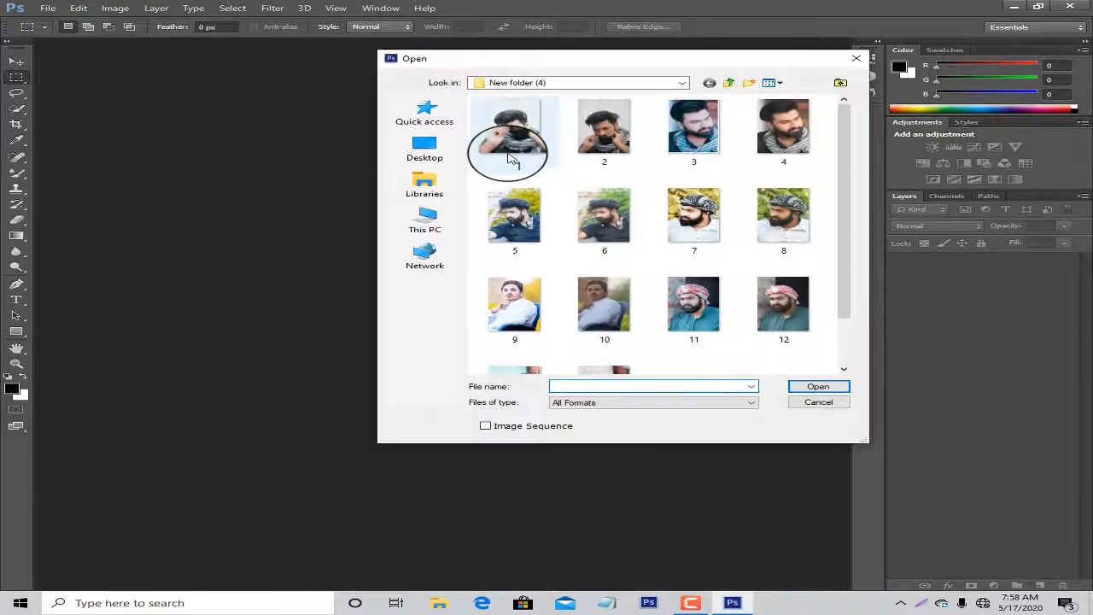
pyautogui.click(855, 58)
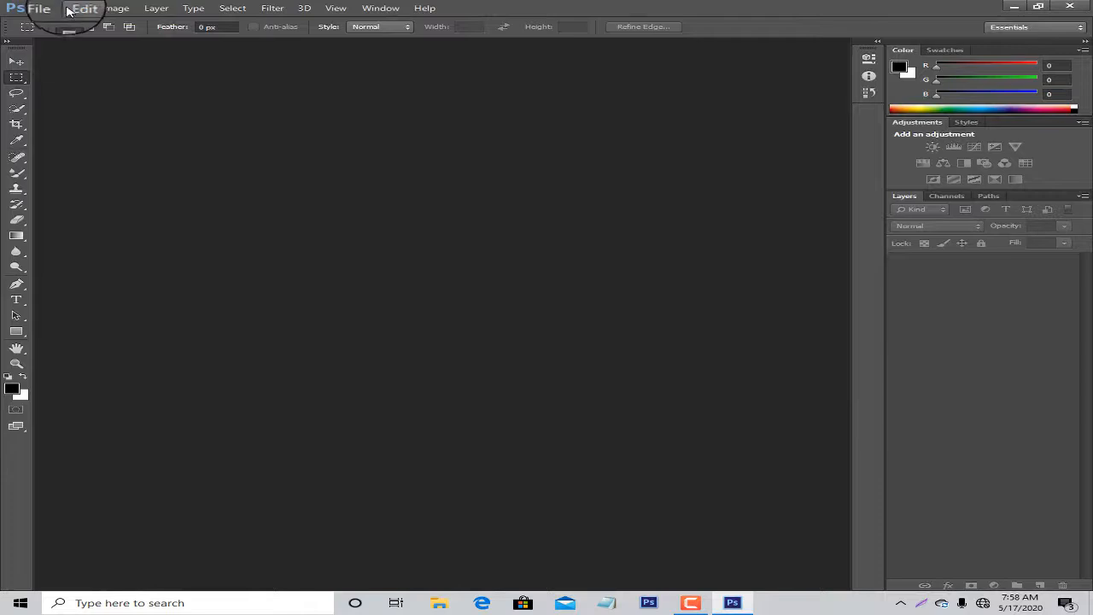
# Set the Camera Raw preferences to save settings in the Camera Raw database, sharpen all images and automatically open all supported JPEGs.
pyautogui.click(75, 8)
pyautogui.moveTo(210, 440)
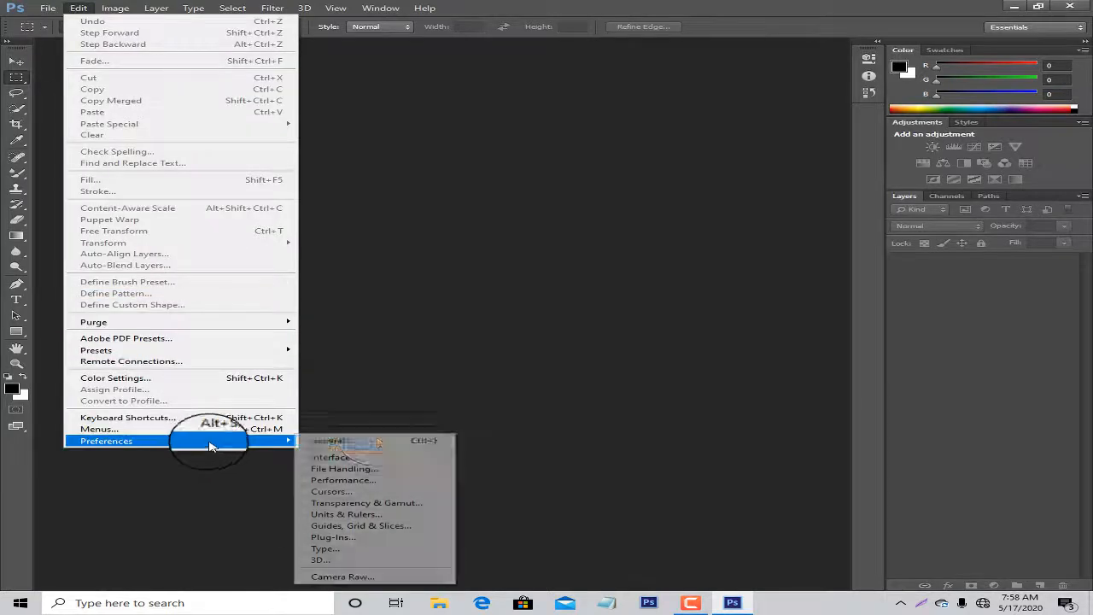
pyautogui.click(361, 575)
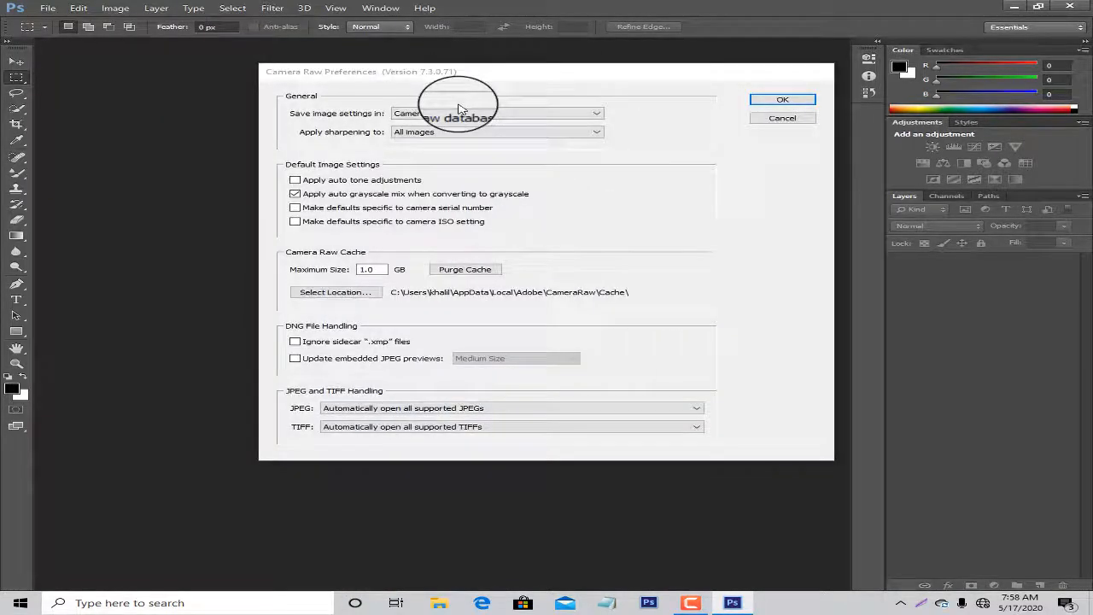
pyautogui.click(463, 112)
pyautogui.click(465, 116)
pyautogui.click(467, 131)
pyautogui.click(467, 133)
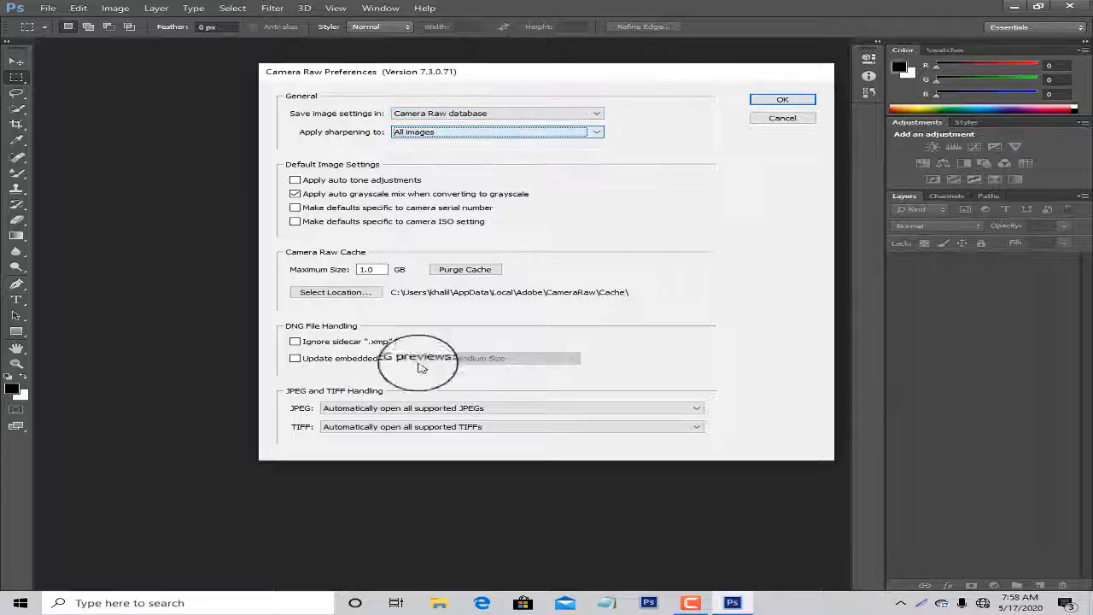
pyautogui.click(408, 408)
pyautogui.click(403, 420)
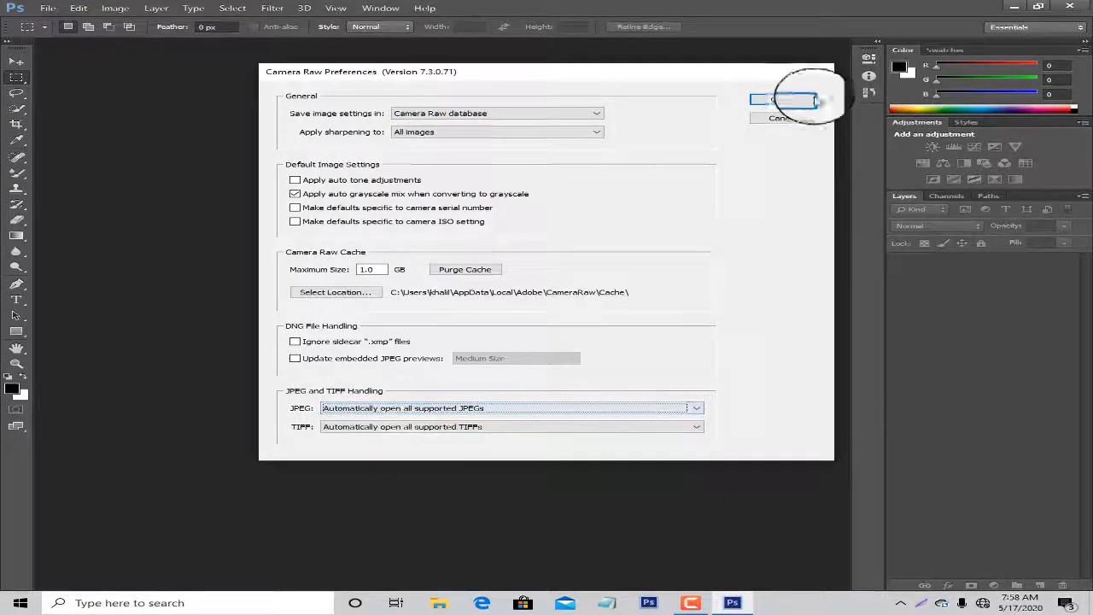
pyautogui.click(781, 99)
# Open the baby portrait IMG_0052.JPG from the Desktop in Camera Raw.
pyautogui.click(48, 8)
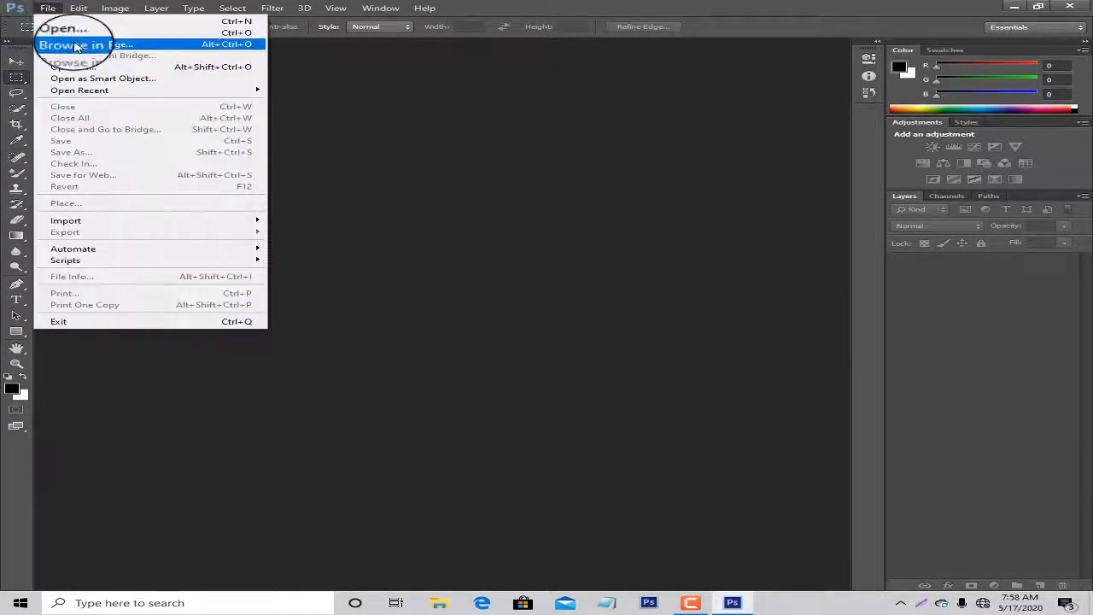
pyautogui.click(66, 32)
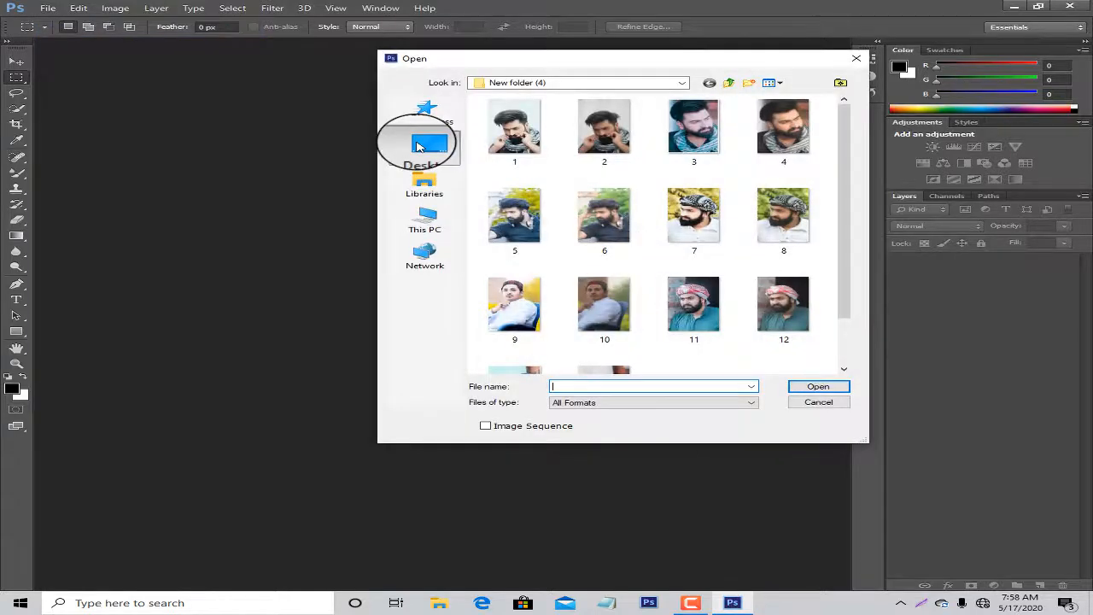
pyautogui.click(418, 147)
pyautogui.scroll(-5, 683, 214)
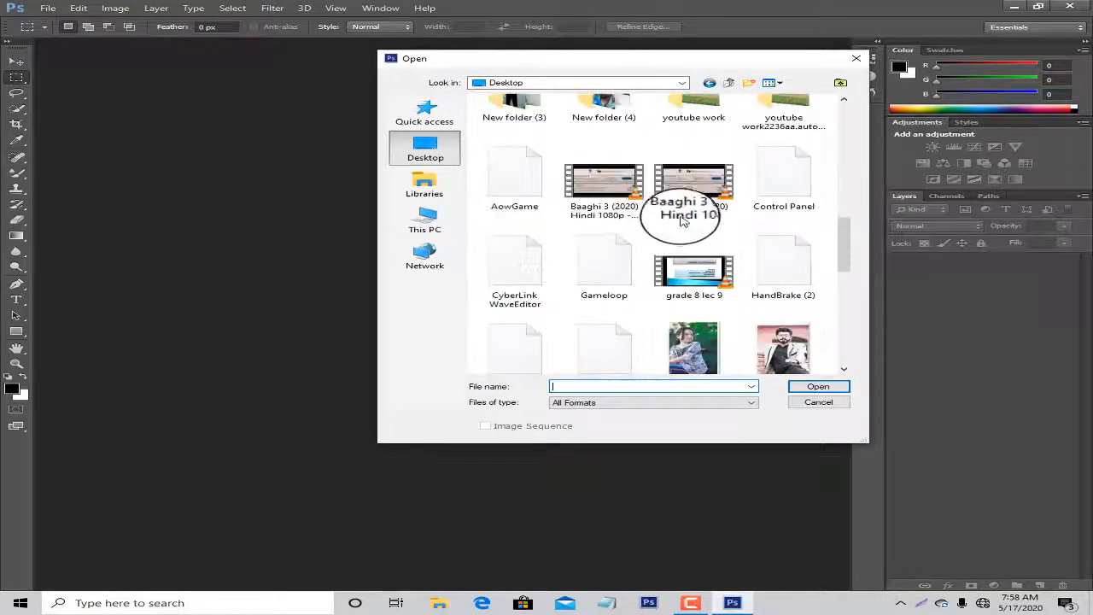
pyautogui.scroll(-3, 682, 222)
pyautogui.scroll(2, 683, 223)
pyautogui.doubleClick(603, 171)
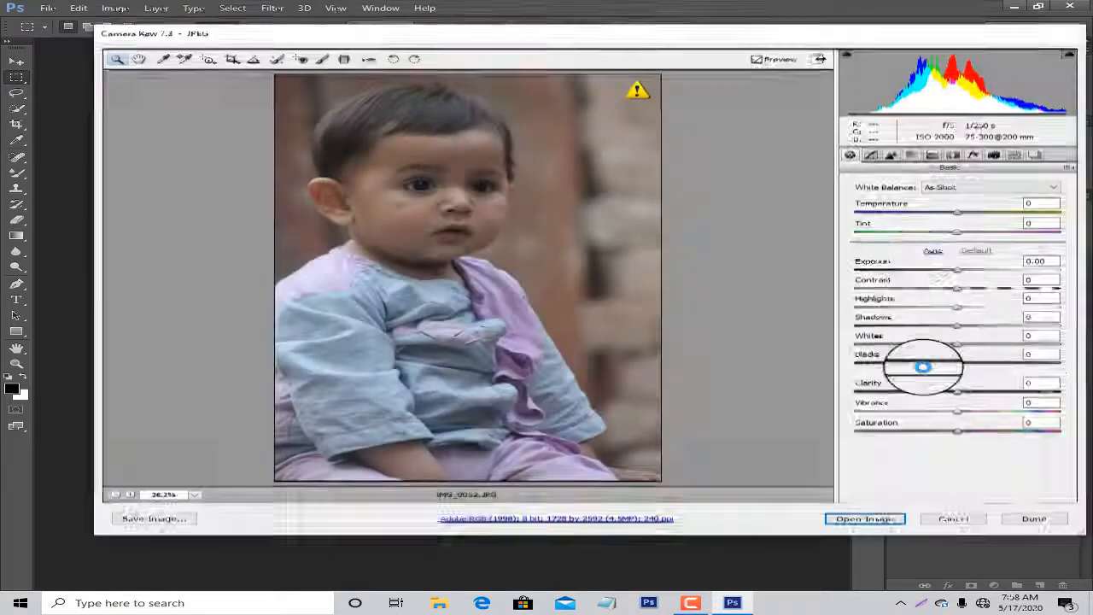
# Raise the photo's exposure to +0.95 and adjust the luminance of the Oranges.
pyautogui.moveTo(955, 268); pyautogui.dragTo(978, 272)
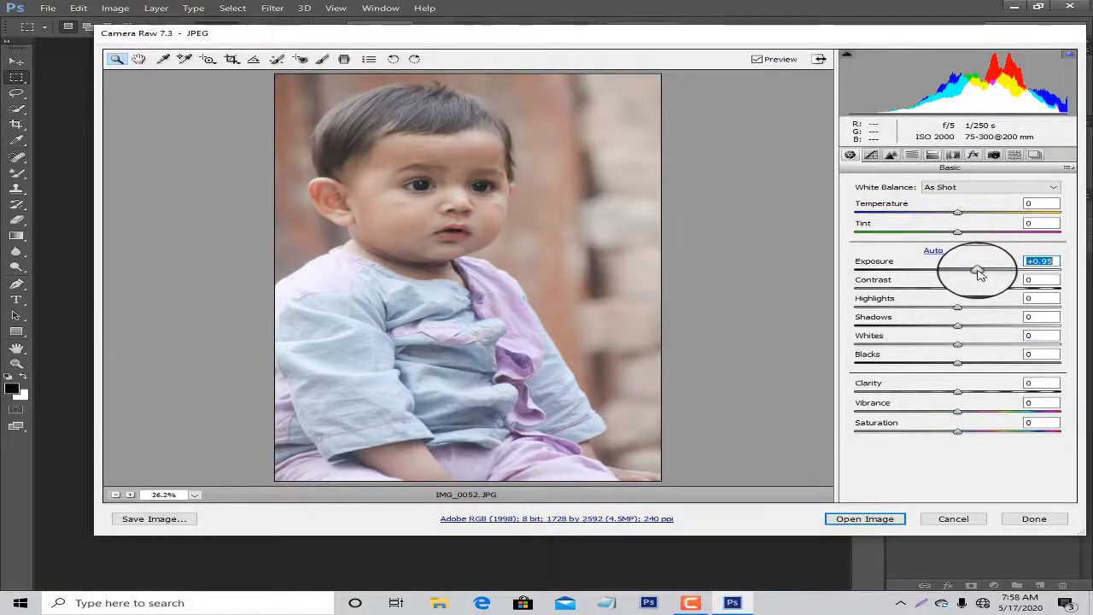
pyautogui.click(911, 154)
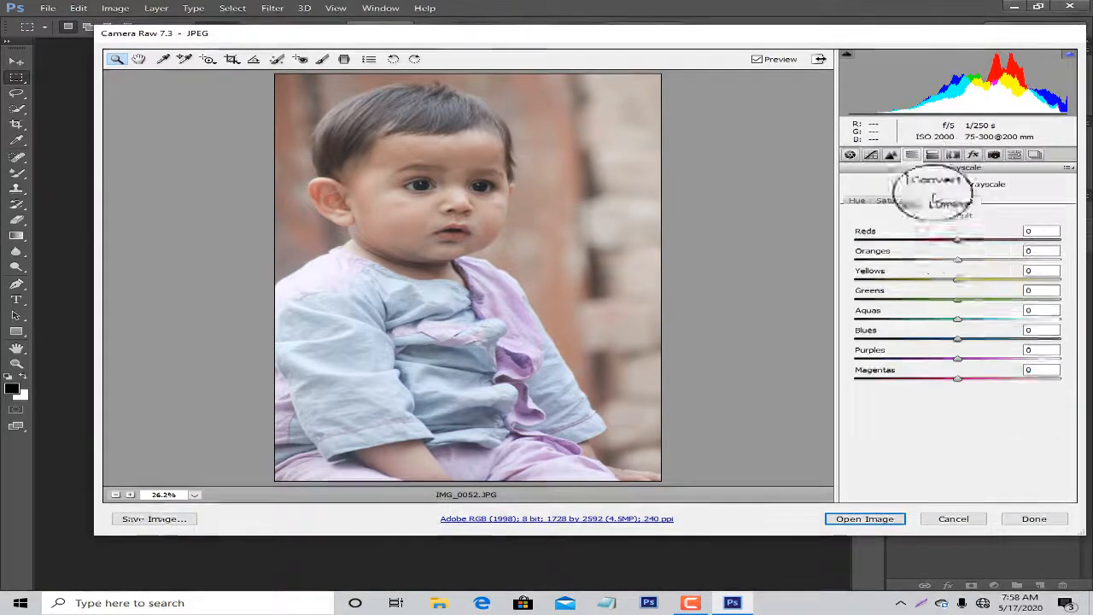
pyautogui.click(935, 200)
pyautogui.moveTo(959, 258); pyautogui.dragTo(960, 281)
# Open the adjusted photo for editing, discarding its embedded color profile.
pyautogui.click(861, 520)
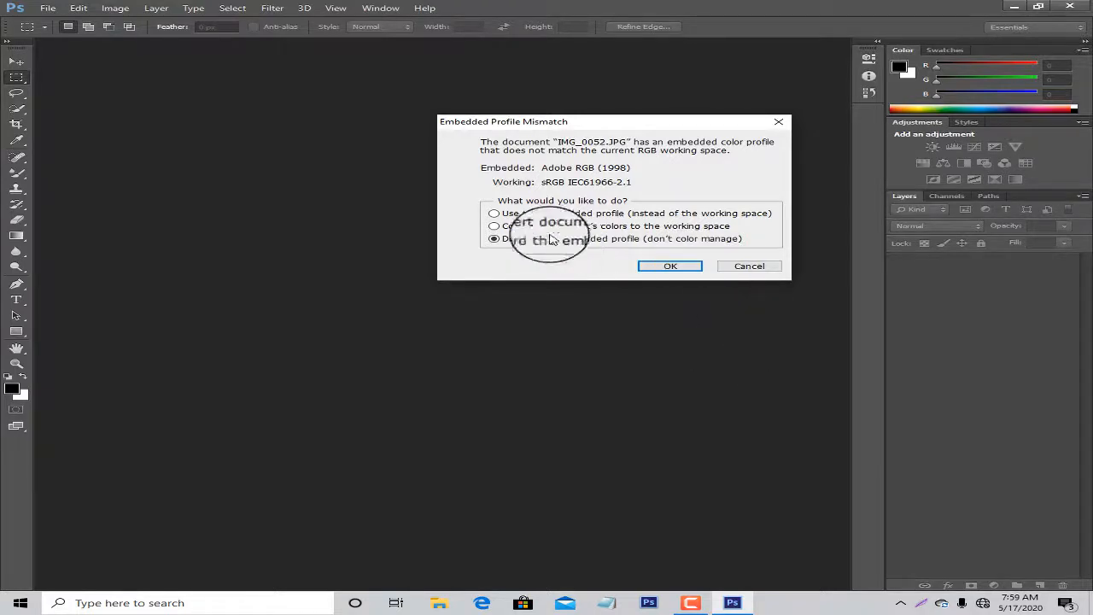
pyautogui.click(647, 266)
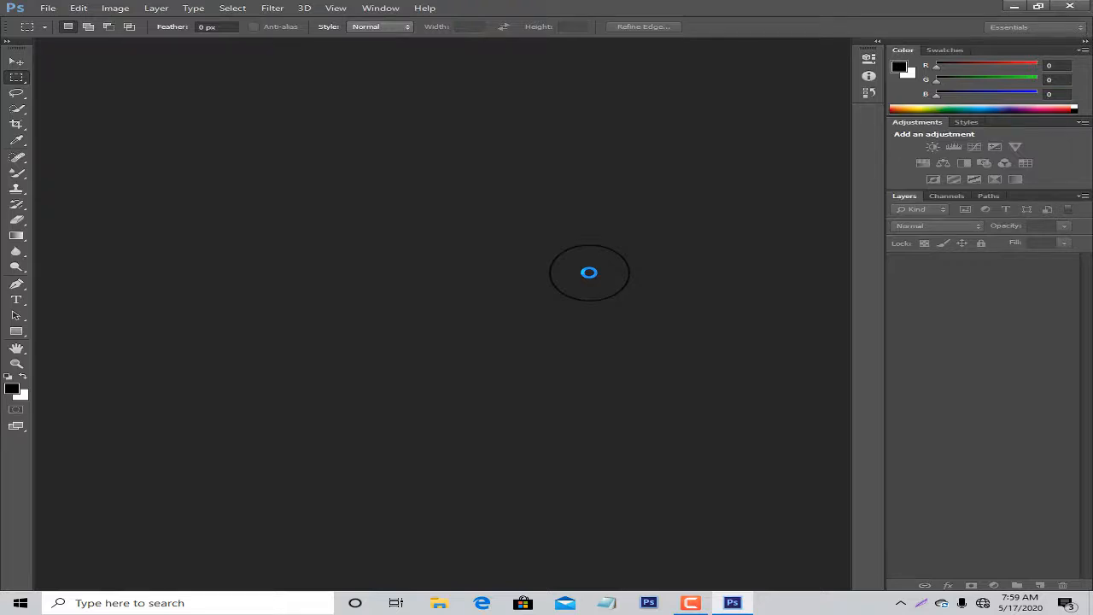
# Duplicate the Background layer of the portrait.
pyautogui.click(17, 364)
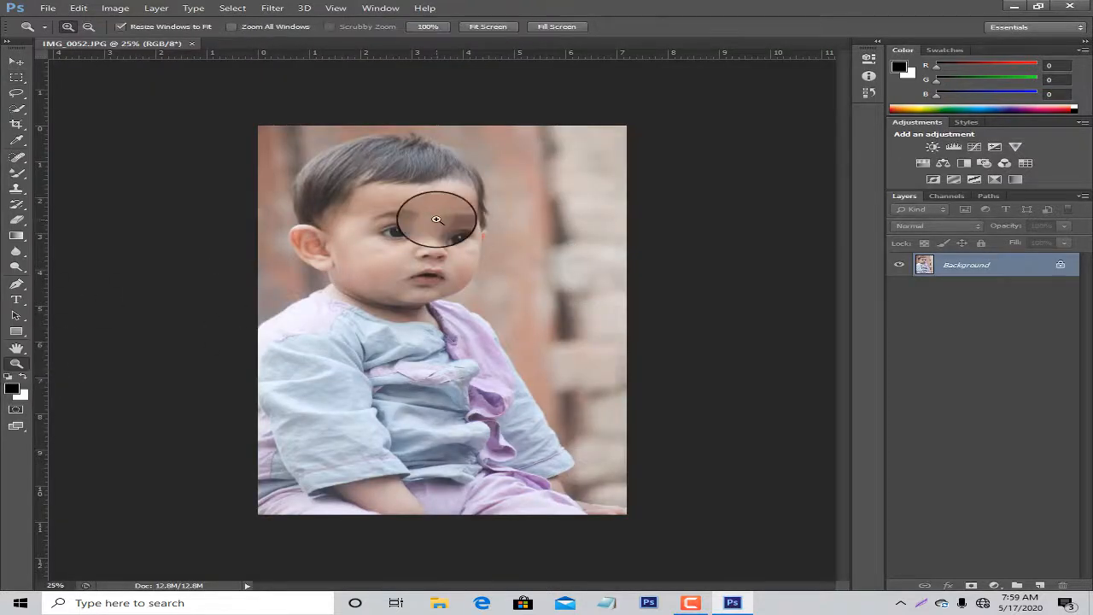
pyautogui.click(380, 200)
pyautogui.click(380, 200)
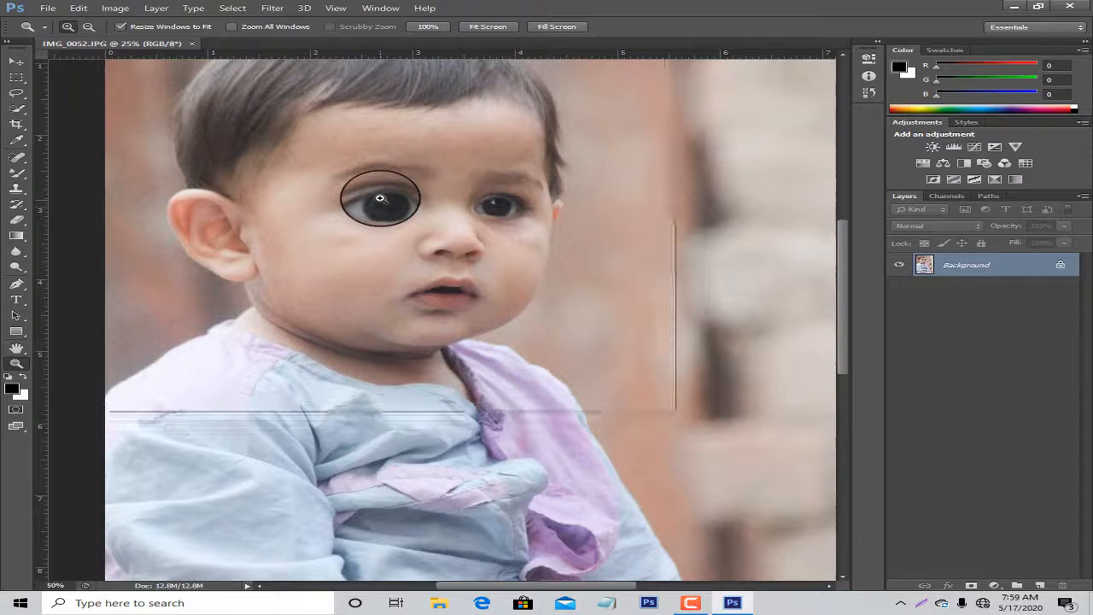
pyautogui.click(379, 198)
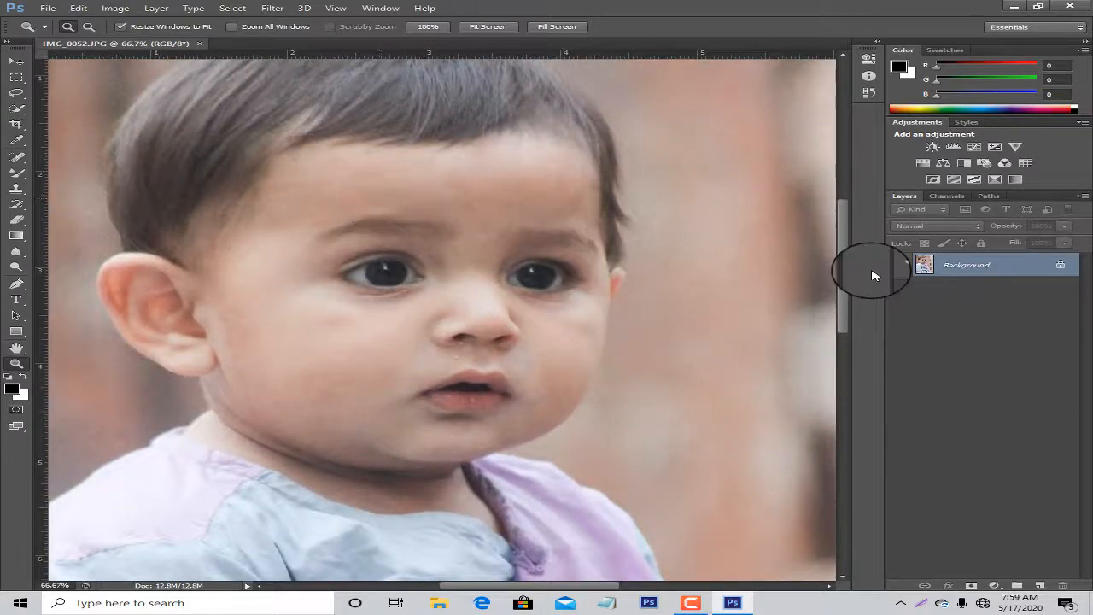
pyautogui.moveTo(951, 264); pyautogui.dragTo(1037, 568)
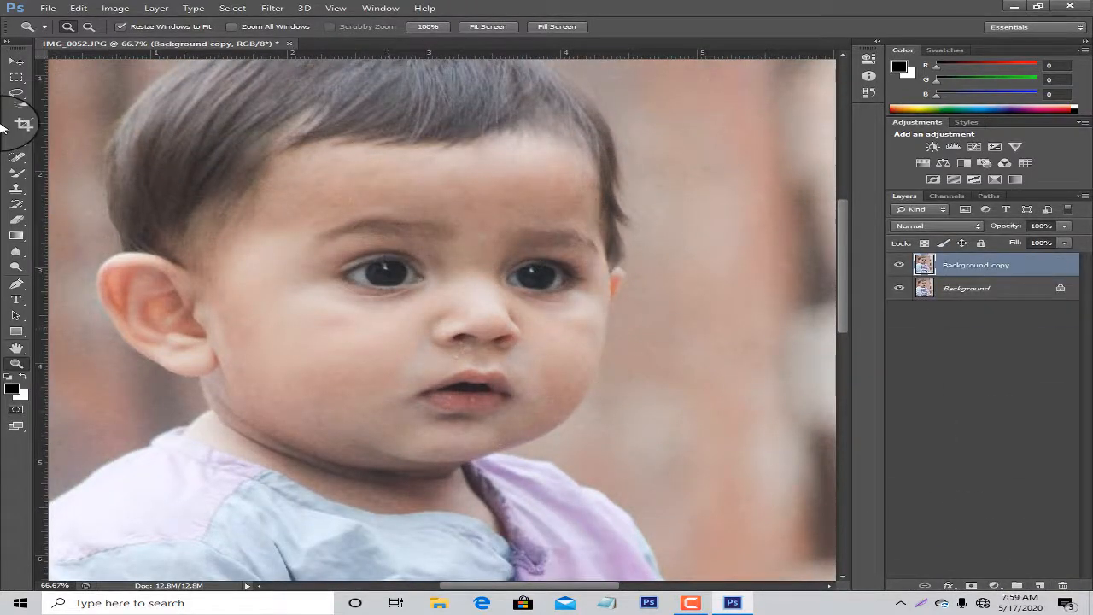
# Smooth the skin on the baby's forehead and cheek with the Mixer Brush at size 150.
pyautogui.click(16, 172)
pyautogui.click(98, 205)
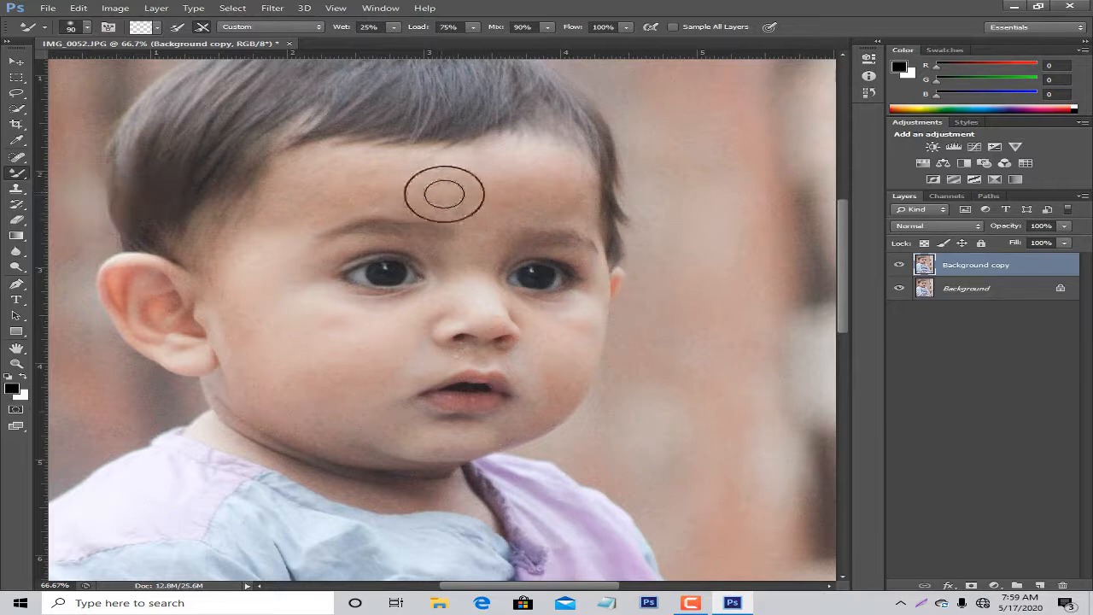
pyautogui.press(']')
pyautogui.press(']')
pyautogui.press(']')
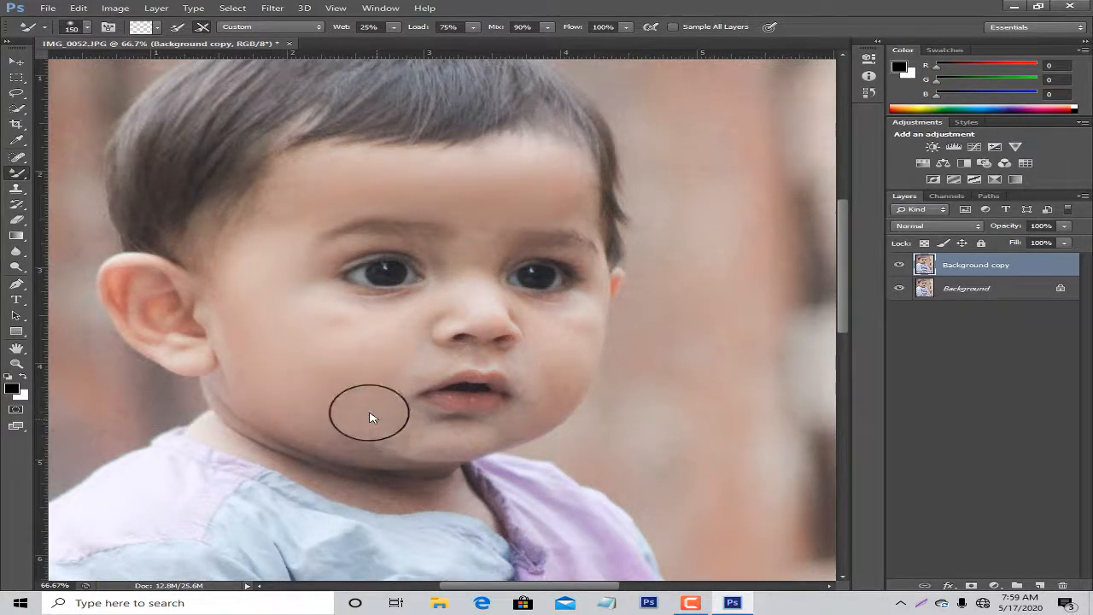
pyautogui.moveTo(416, 436); pyautogui.dragTo(342, 424)
# Smooth the skin along the baby's jawline and lower cheek with the Mixer Brush at size 80.
pyautogui.press('[')
pyautogui.press('[')
pyautogui.press('[')
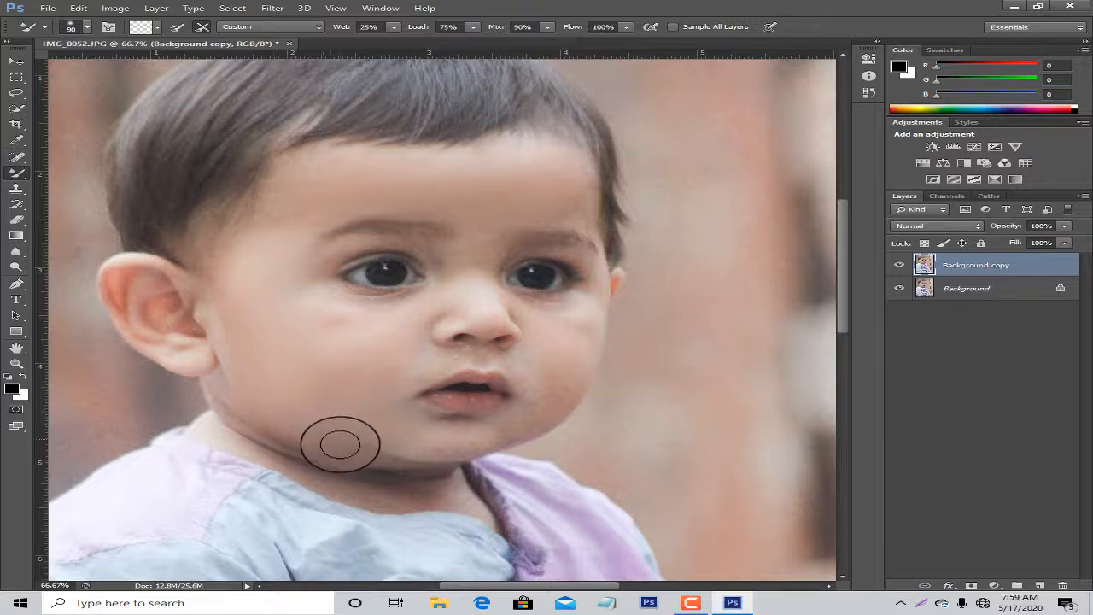
pyautogui.press('[')
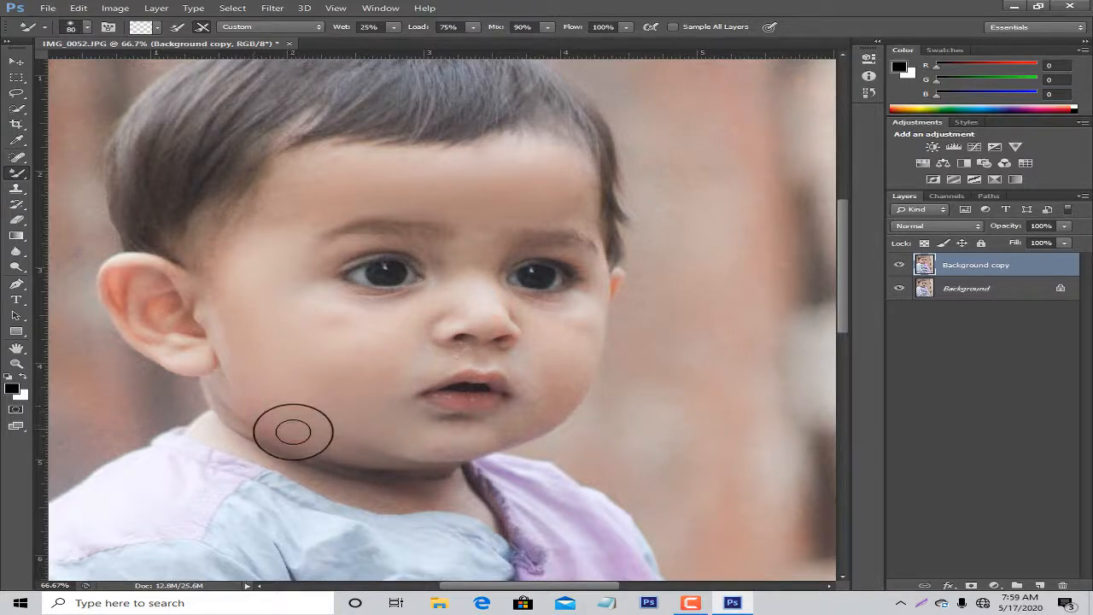
pyautogui.moveTo(293, 432); pyautogui.dragTo(354, 436)
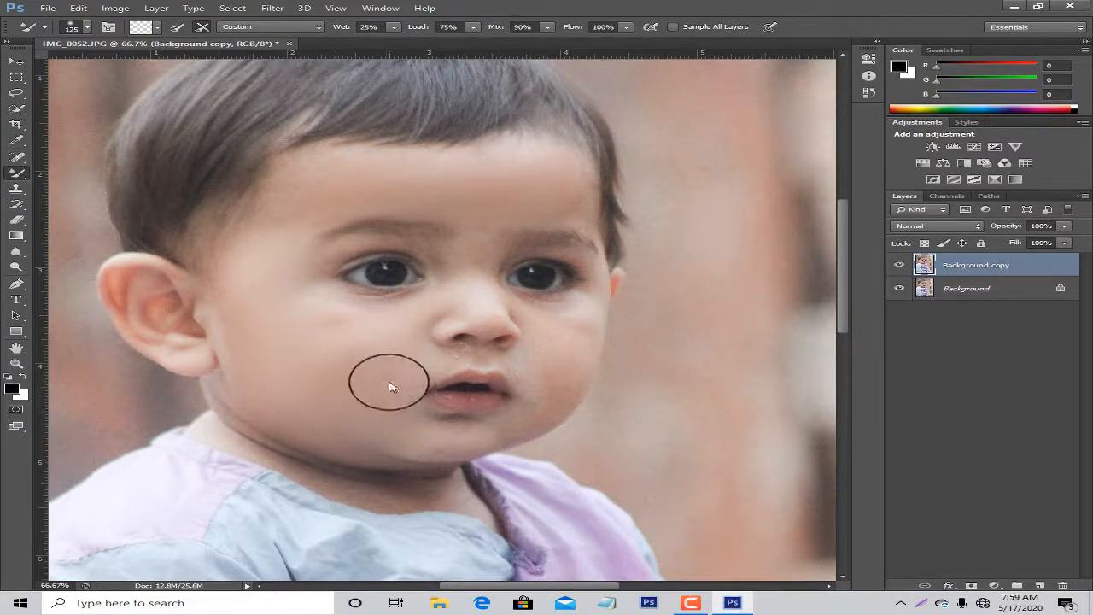
# Smooth the skin around the mouth and chin with brush size 90, and the forehead and nose bridge with size 100.
pyautogui.press('[')
pyautogui.press('[')
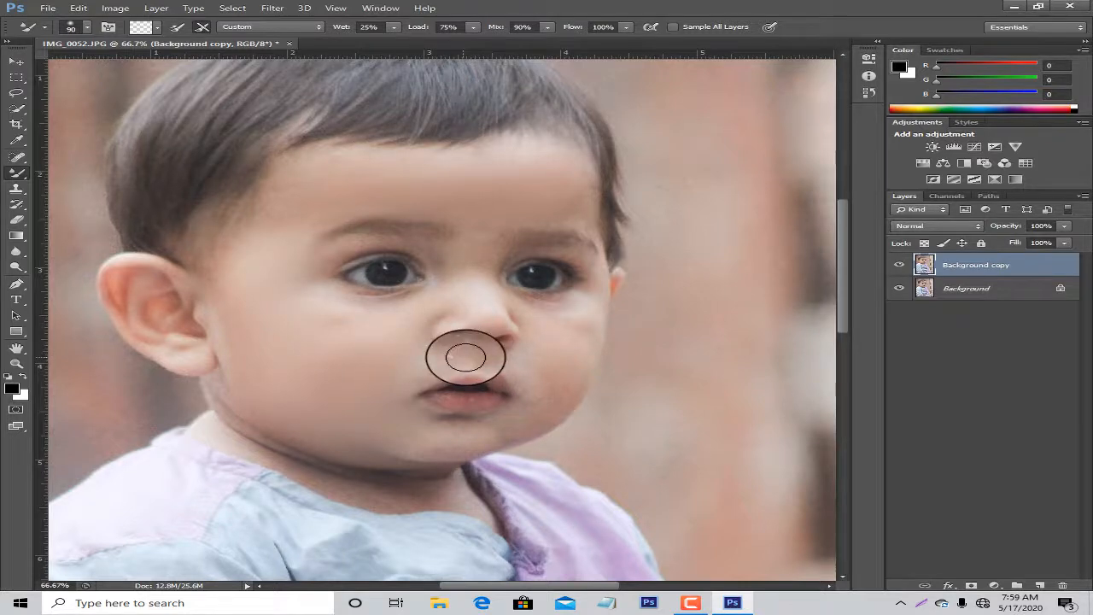
pyautogui.moveTo(583, 351)
pyautogui.mouseDown()
pyautogui.moveTo(540, 311)
pyautogui.moveTo(555, 400)
pyautogui.moveTo(448, 446)
pyautogui.mouseUp()
pyautogui.press(']')
pyautogui.moveTo(571, 211)
pyautogui.mouseDown()
pyautogui.moveTo(567, 179)
pyautogui.moveTo(537, 210)
pyautogui.moveTo(478, 205)
pyautogui.moveTo(471, 291)
pyautogui.moveTo(471, 265)
pyautogui.mouseUp()
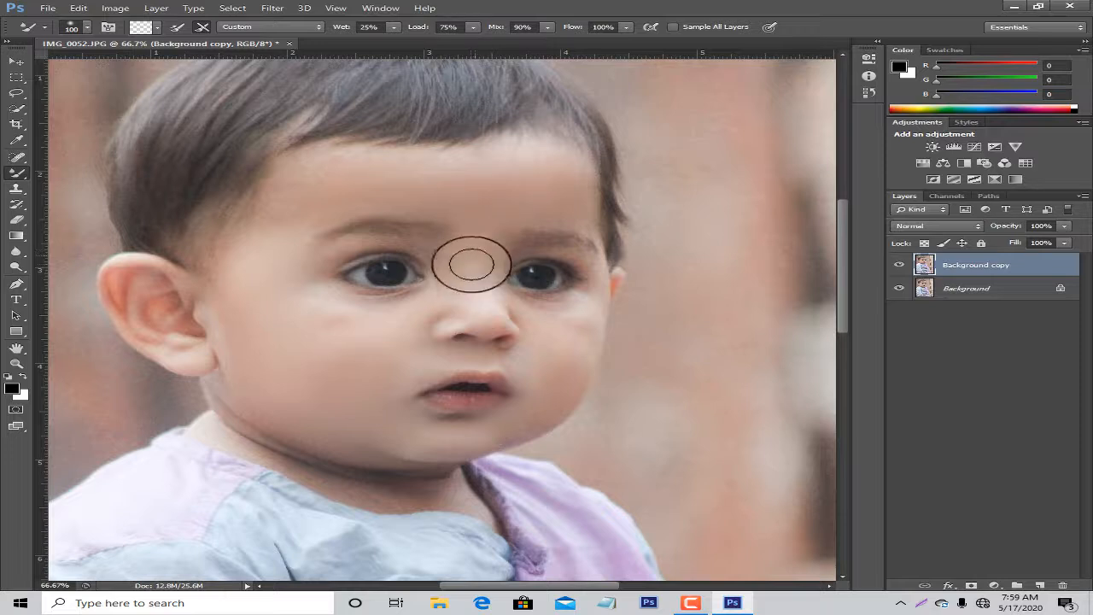
# Smooth the skin around the eyes and eyebrows with a smaller Mixer Brush, and the temple with brush size up to 125.
pyautogui.press('[')
pyautogui.press('[')
pyautogui.press('[')
pyautogui.moveTo(384, 251)
pyautogui.mouseDown()
pyautogui.moveTo(402, 244)
pyautogui.moveTo(339, 247)
pyautogui.moveTo(330, 261)
pyautogui.moveTo(398, 247)
pyautogui.moveTo(379, 237)
pyautogui.moveTo(444, 272)
pyautogui.moveTo(547, 271)
pyautogui.moveTo(556, 249)
pyautogui.moveTo(512, 248)
pyautogui.moveTo(578, 256)
pyautogui.moveTo(532, 248)
pyautogui.moveTo(597, 246)
pyautogui.mouseUp()
pyautogui.press('[')
pyautogui.press(']')
pyautogui.press(']')
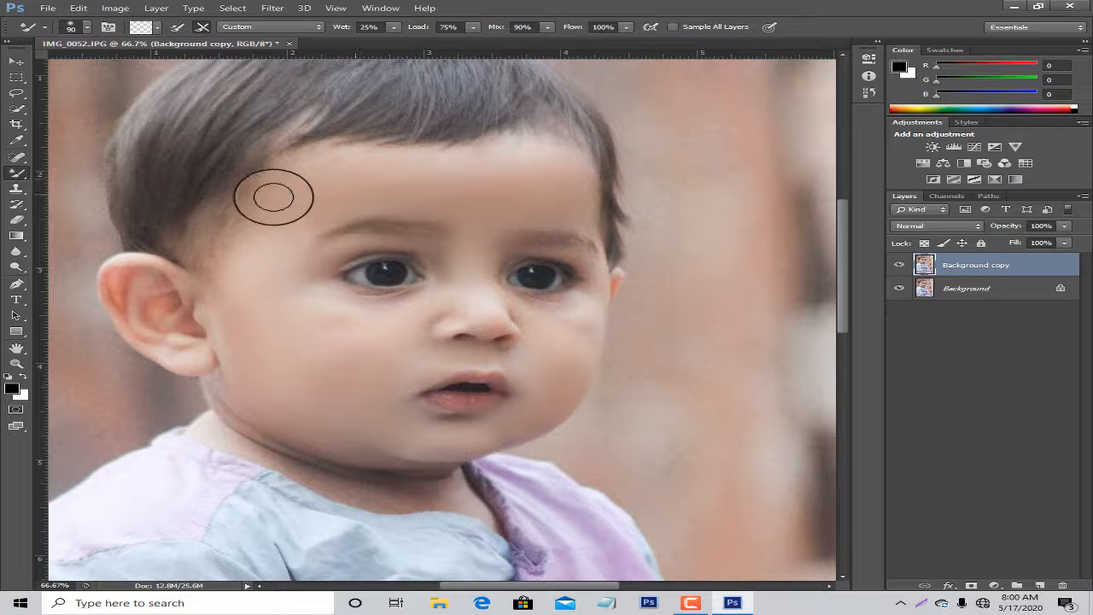
pyautogui.press(']')
pyautogui.press(']')
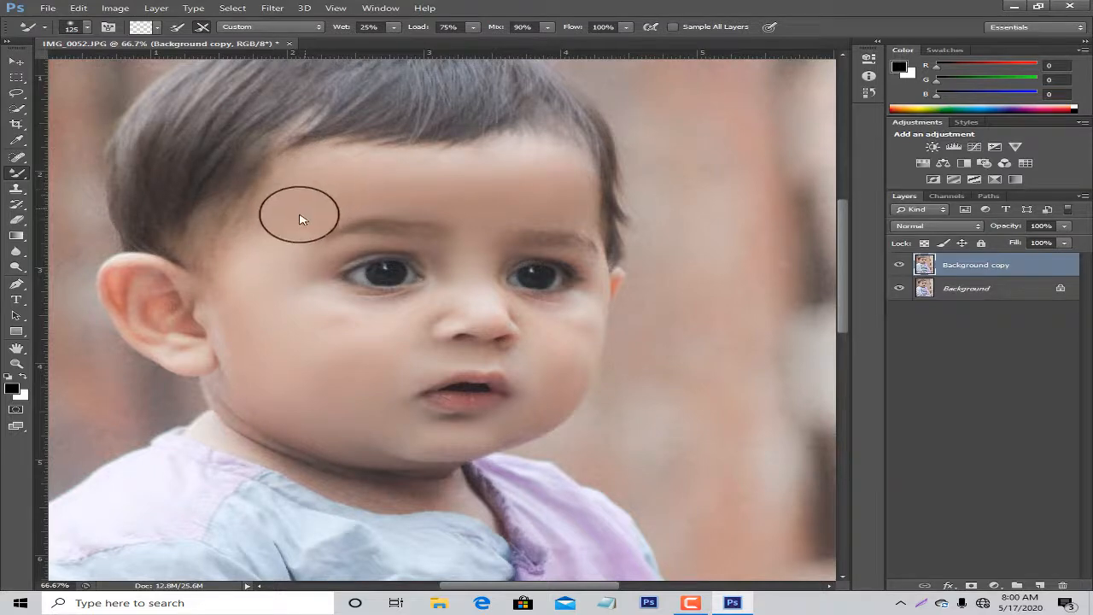
# Smooth the skin of the baby's neck above the collar with the Mixer Brush at size 80.
pyautogui.scroll(-4, 299, 219)
pyautogui.press('[')
pyautogui.press('[')
pyautogui.press('[')
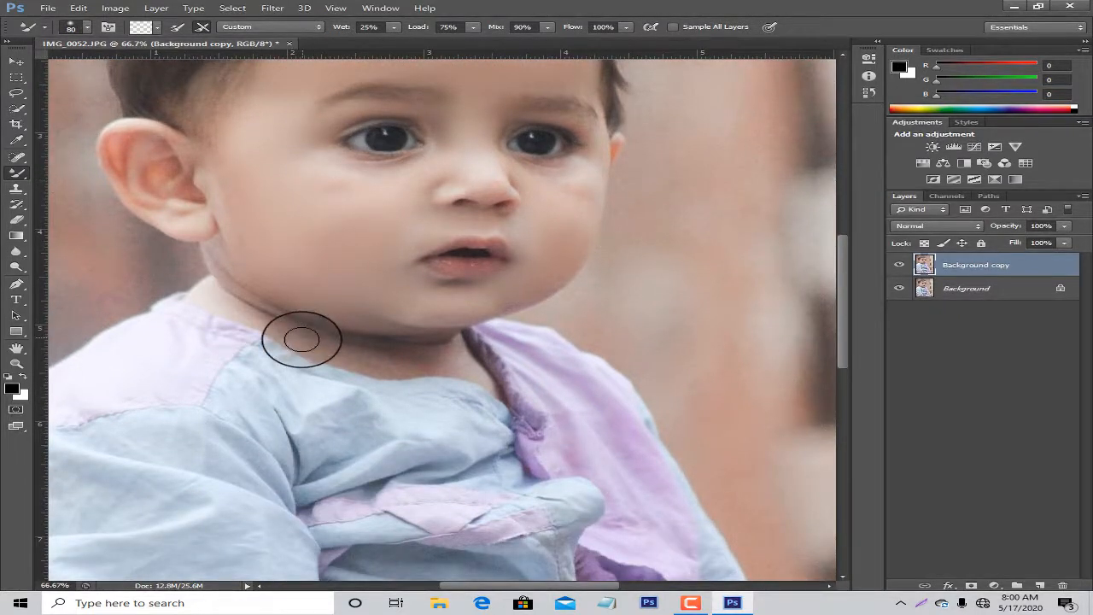
pyautogui.moveTo(301, 340)
pyautogui.mouseDown()
pyautogui.moveTo(372, 368)
pyautogui.moveTo(346, 361)
pyautogui.moveTo(472, 367)
pyautogui.moveTo(322, 349)
pyautogui.moveTo(185, 284)
pyautogui.moveTo(301, 332)
pyautogui.mouseUp()
# Smooth the baby's ear with the Mixer Brush at size 90 and the skin at the temple at size 80.
pyautogui.press(']')
pyautogui.moveTo(115, 162)
pyautogui.mouseDown()
pyautogui.moveTo(149, 206)
pyautogui.moveTo(137, 181)
pyautogui.moveTo(150, 205)
pyautogui.moveTo(193, 211)
pyautogui.mouseUp()
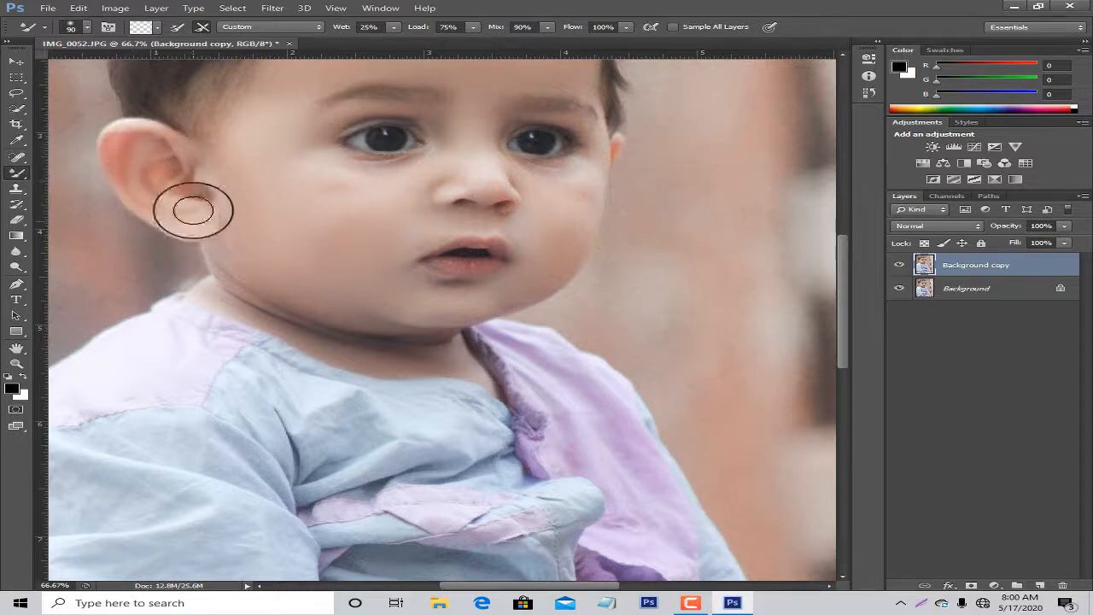
pyautogui.press('[')
pyautogui.moveTo(219, 146)
pyautogui.mouseDown()
pyautogui.moveTo(226, 208)
pyautogui.moveTo(210, 163)
pyautogui.moveTo(234, 124)
pyautogui.moveTo(272, 112)
pyautogui.mouseUp()
# Smooth the skin of the baby's forearm below the sleeve with the Mixer Brush at size 100.
pyautogui.scroll(-8, 263, 150)
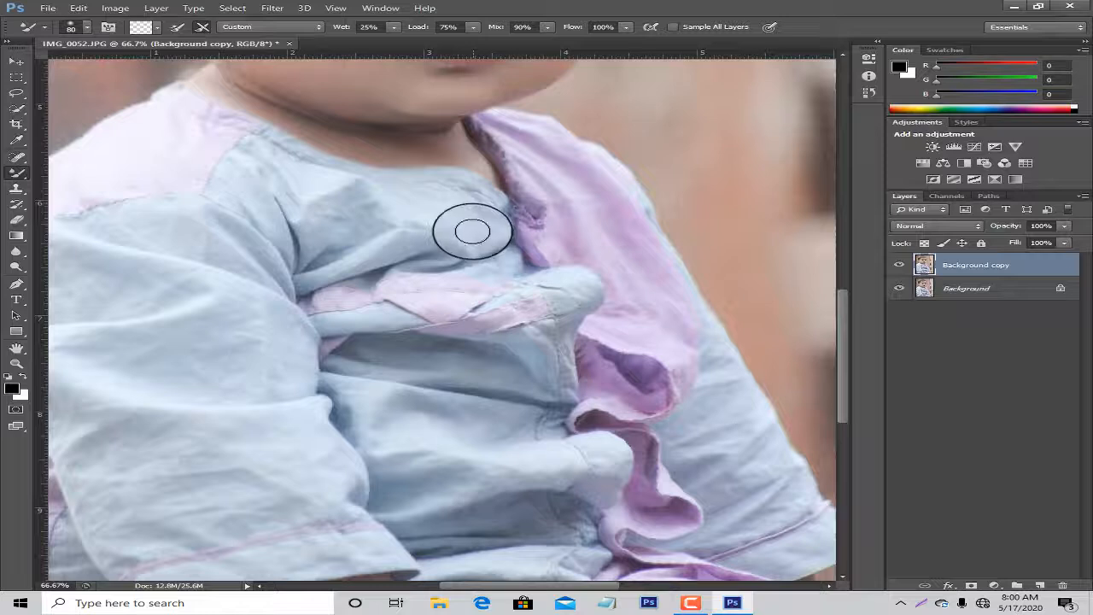
pyautogui.press(']')
pyautogui.press(']')
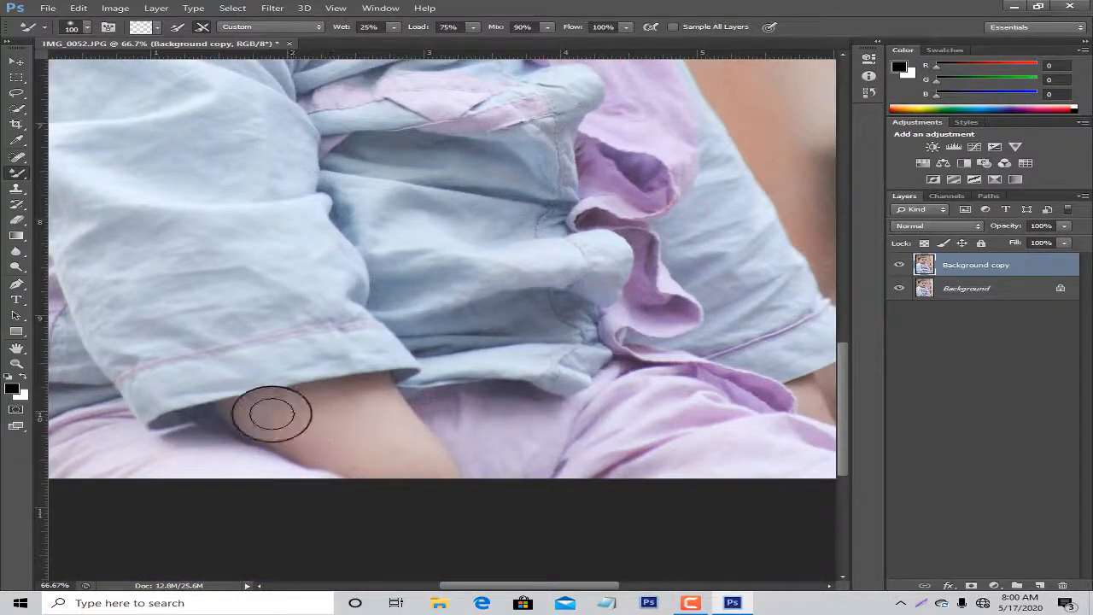
pyautogui.moveTo(272, 413)
pyautogui.mouseDown()
pyautogui.moveTo(321, 448)
pyautogui.moveTo(261, 427)
pyautogui.moveTo(365, 460)
pyautogui.moveTo(336, 393)
pyautogui.moveTo(369, 399)
pyautogui.moveTo(414, 455)
pyautogui.mouseUp()
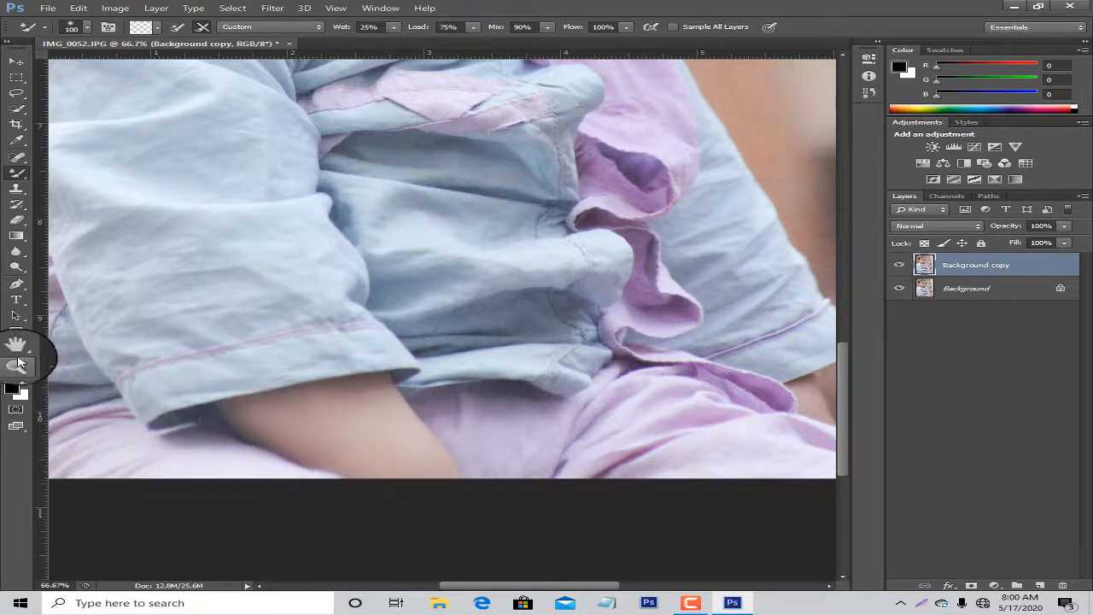
# Review the smoothed skin across the whole portrait at a reduced 25% view.
pyautogui.click(17, 363)
pyautogui.rightClick(429, 356)
pyautogui.click(462, 364)
pyautogui.rightClick(377, 223)
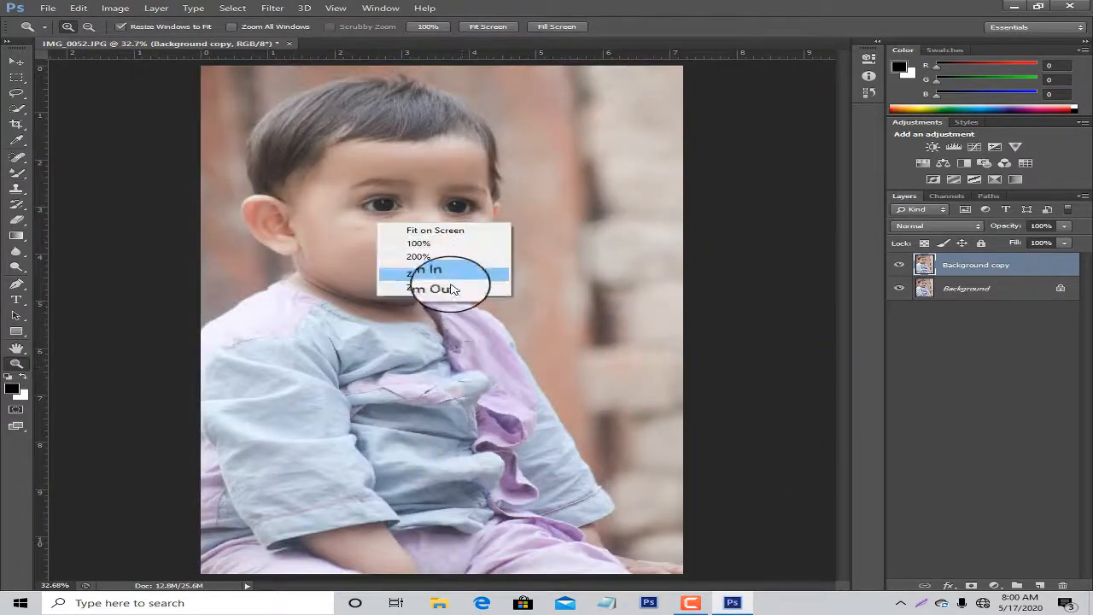
pyautogui.click(451, 289)
pyautogui.click(525, 271)
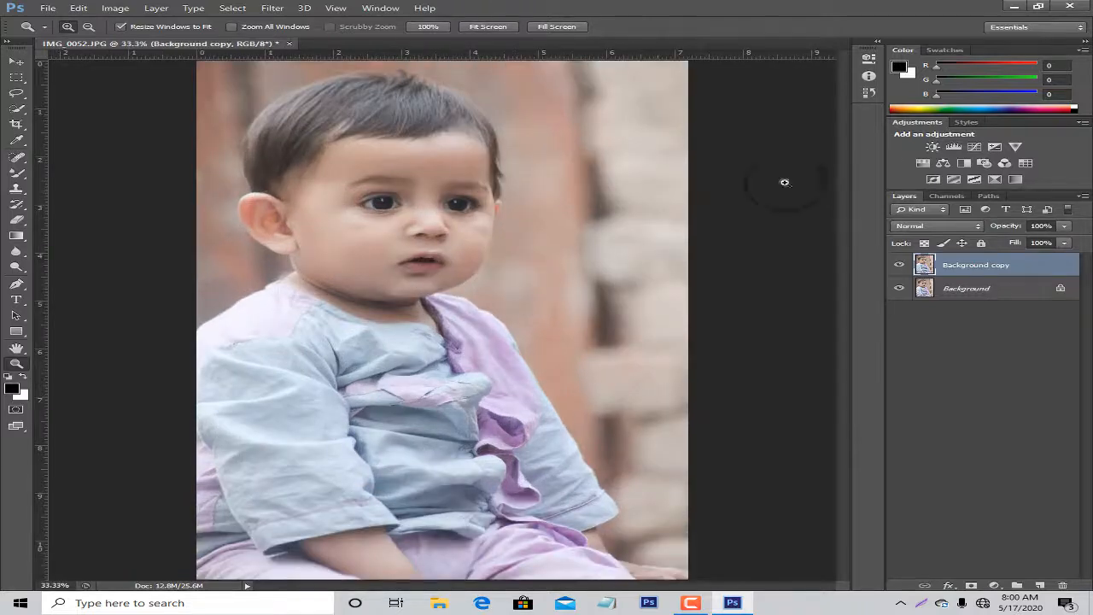
pyautogui.rightClick(655, 191)
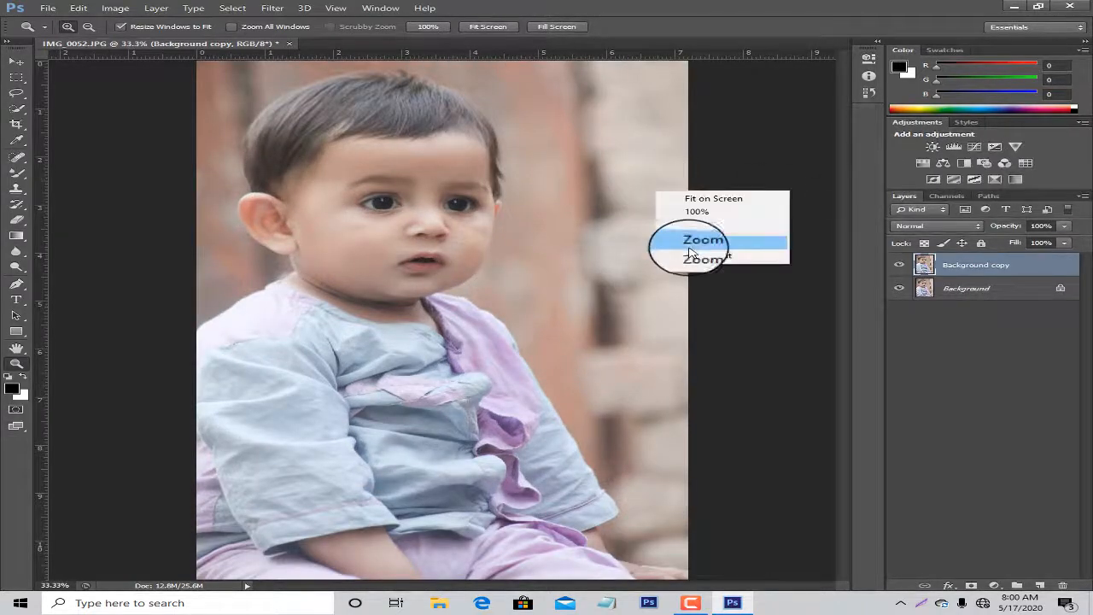
pyautogui.click(696, 258)
# Add a Color Lookup adjustment layer using the filmstock_50.3dl 3DLUT file and set its fill to 41%.
pyautogui.click(1004, 162)
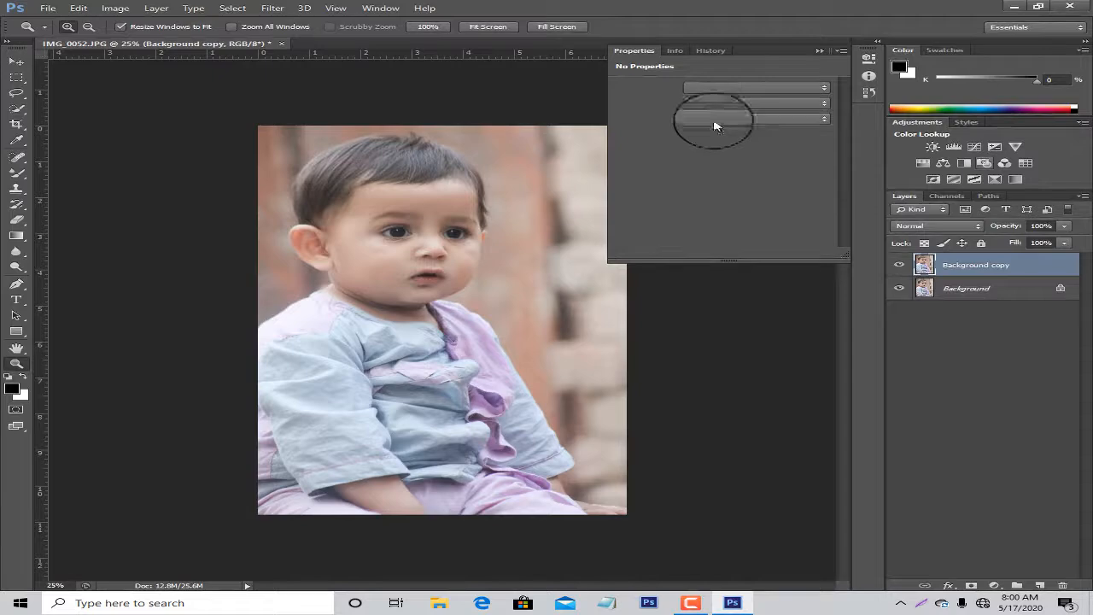
pyautogui.click(727, 87)
pyautogui.click(726, 103)
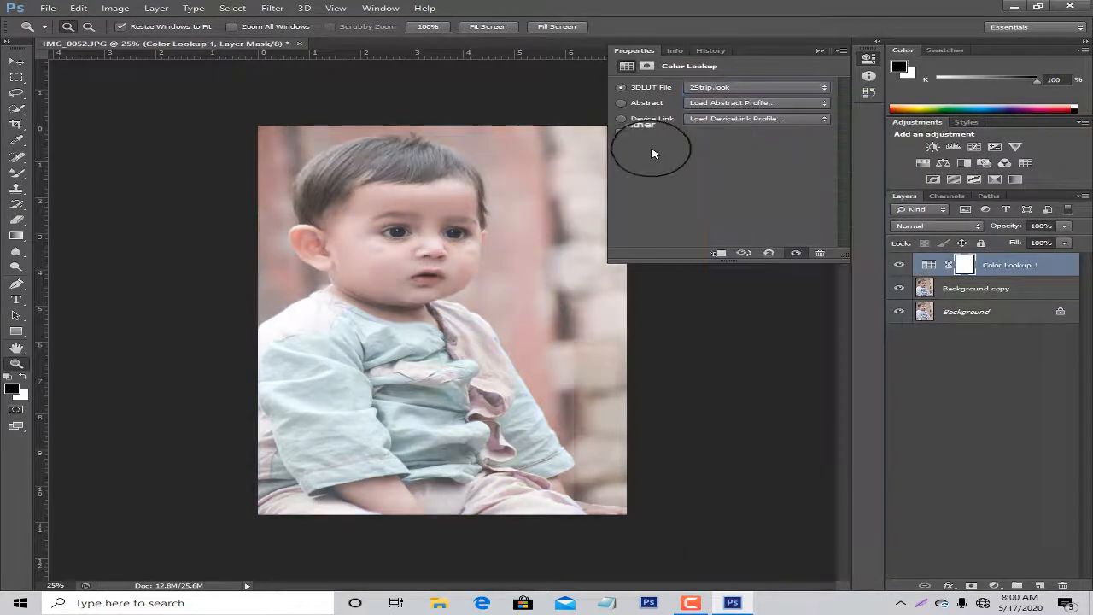
pyautogui.press('Down')
pyautogui.press('Down')
pyautogui.press('Down')
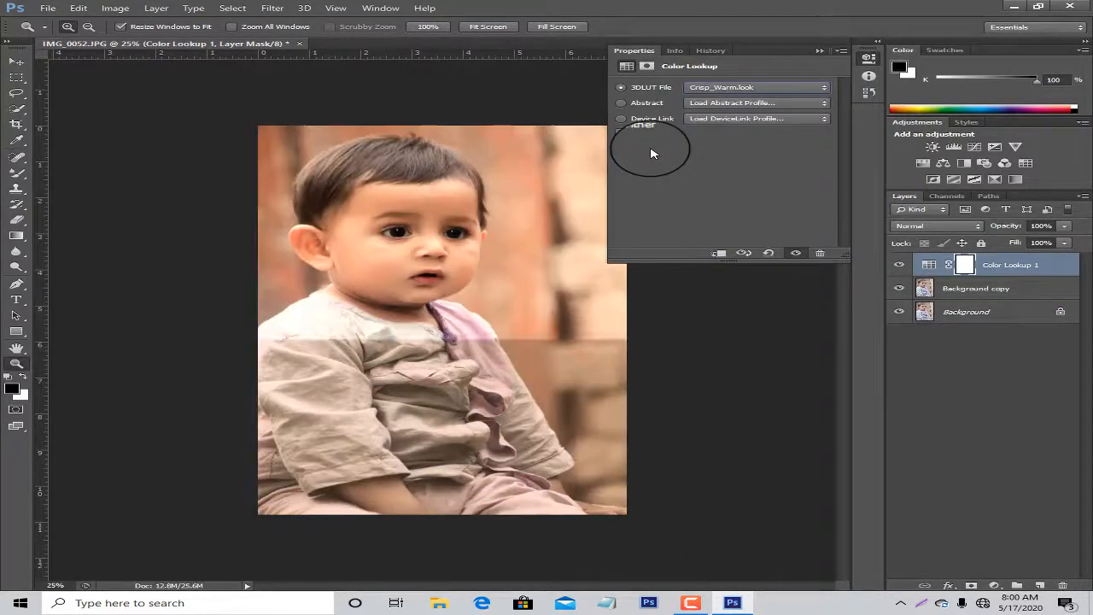
pyautogui.press('Down')
pyautogui.press('Down')
pyautogui.press('Down')
pyautogui.press('Down')
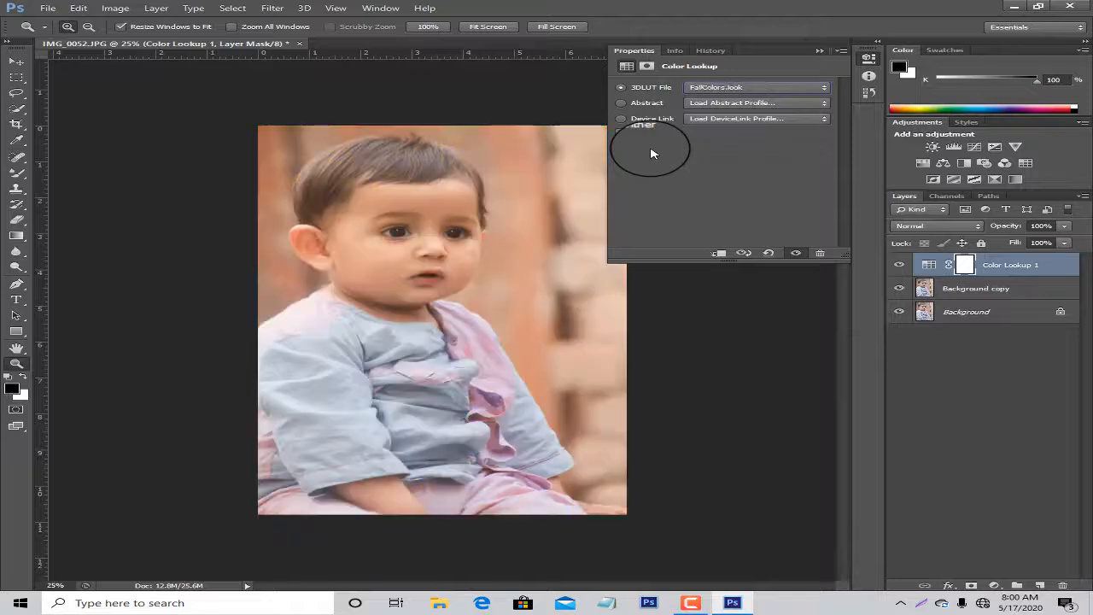
pyautogui.press('Down')
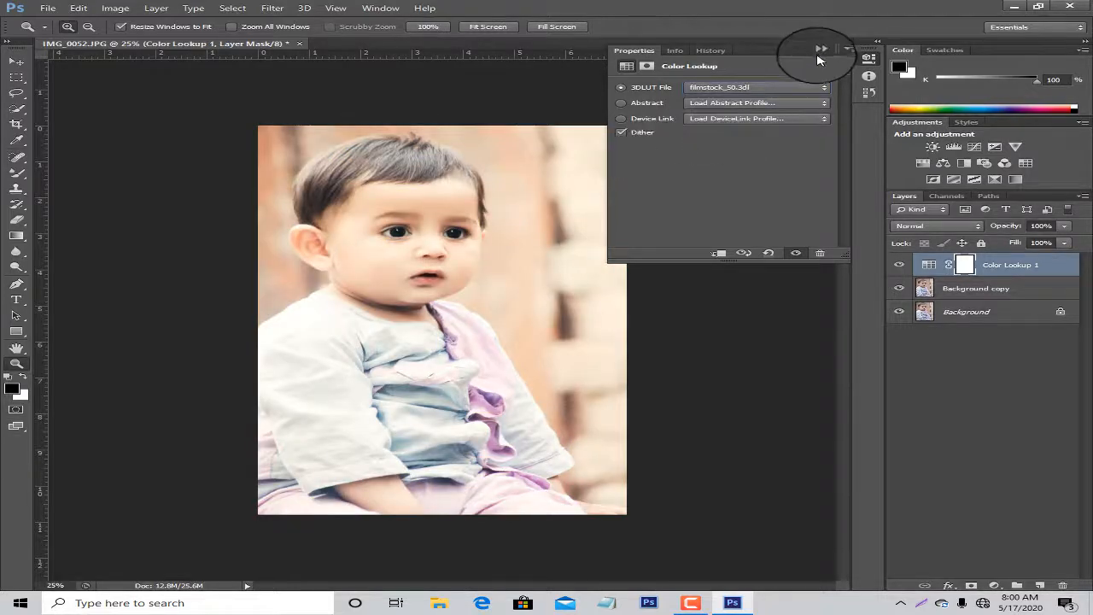
pyautogui.click(818, 50)
pyautogui.click(1066, 244)
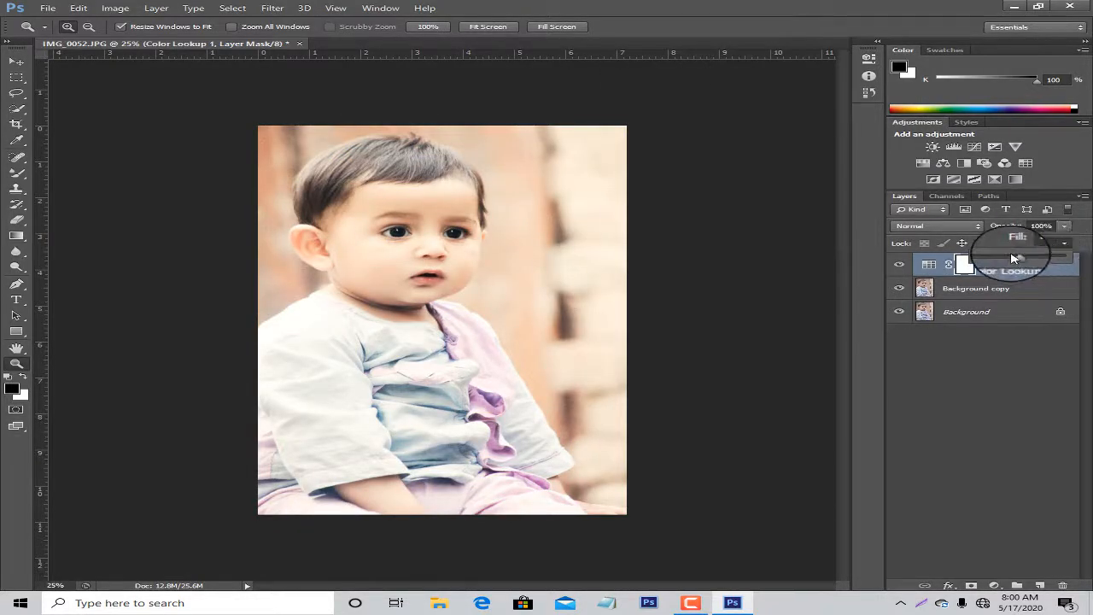
pyautogui.moveTo(1016, 256); pyautogui.dragTo(1012, 256)
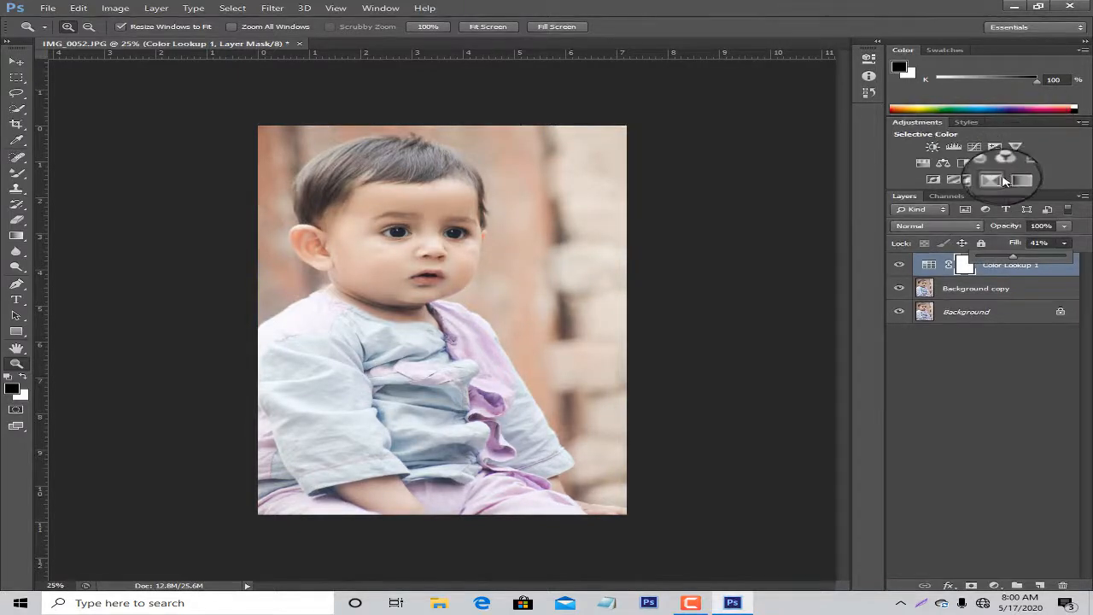
# Add a Selective Color adjustment layer and set the Reds to Cyan -31, Yellow -25 and Black +26.
pyautogui.click(1014, 178)
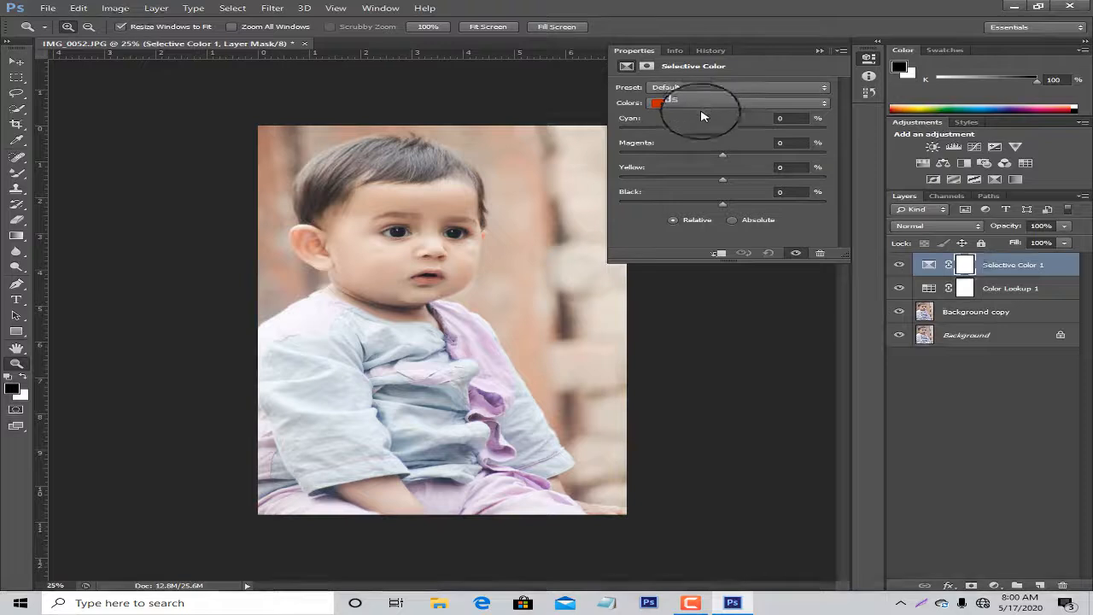
pyautogui.moveTo(723, 126); pyautogui.dragTo(690, 128)
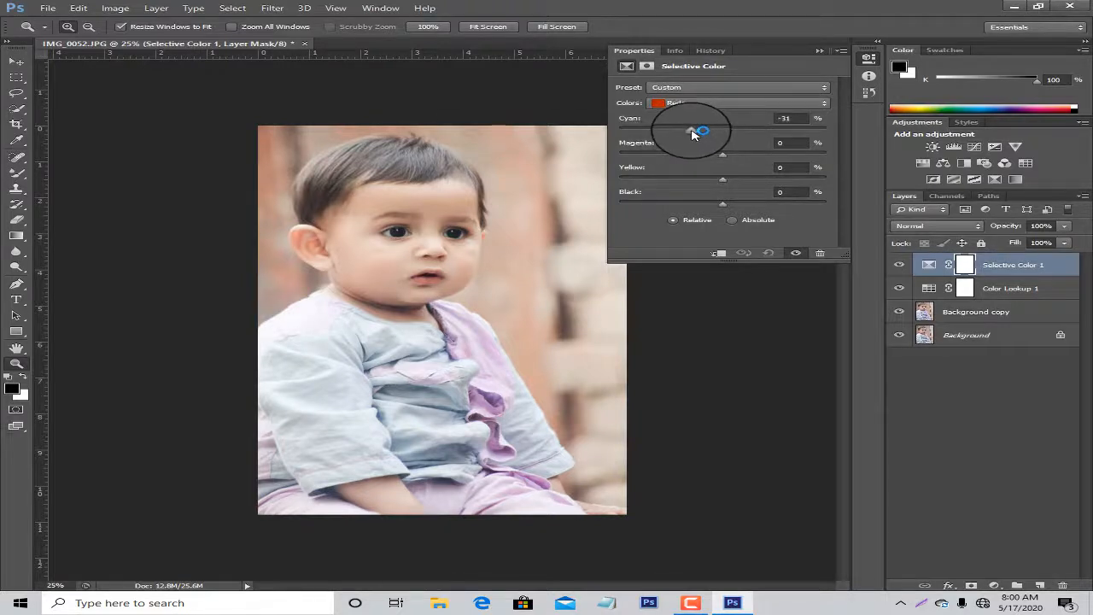
pyautogui.moveTo(723, 179); pyautogui.dragTo(670, 179)
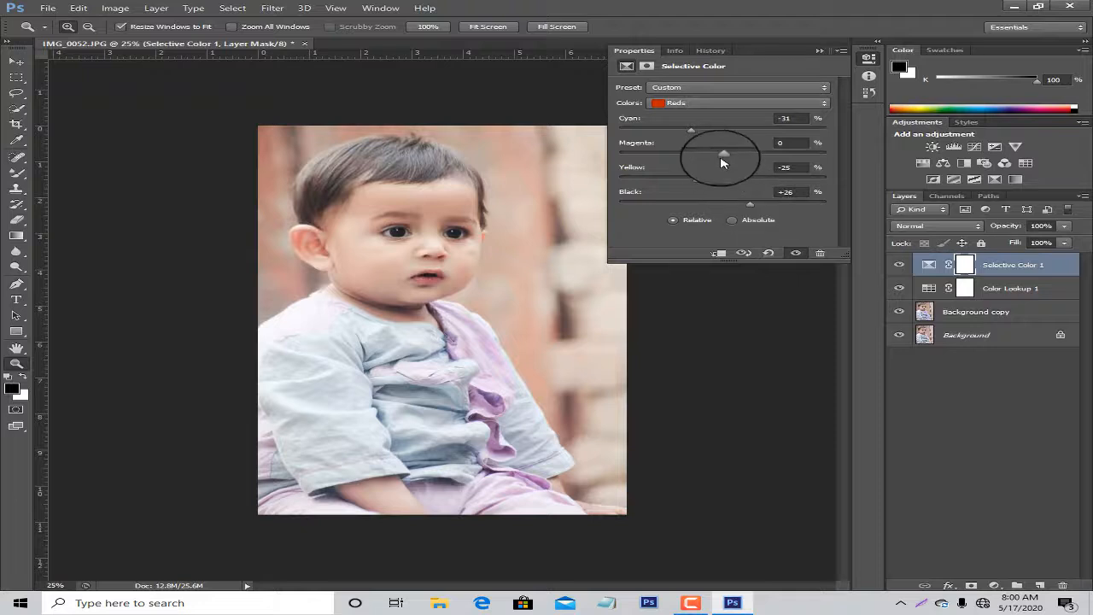
# Set the Yellows of the Selective Color adjustment to Cyan -18, Magenta +17, Yellow -12 and Black +28.
pyautogui.click(732, 103)
pyautogui.click(725, 120)
pyautogui.moveTo(722, 180); pyautogui.dragTo(705, 135)
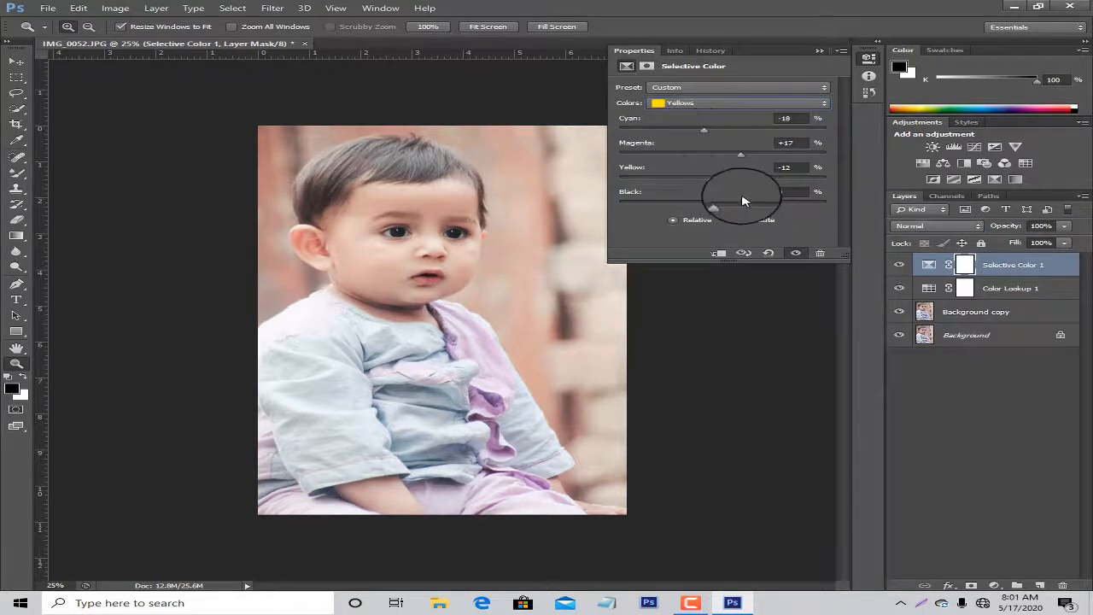
pyautogui.moveTo(743, 201); pyautogui.dragTo(756, 209)
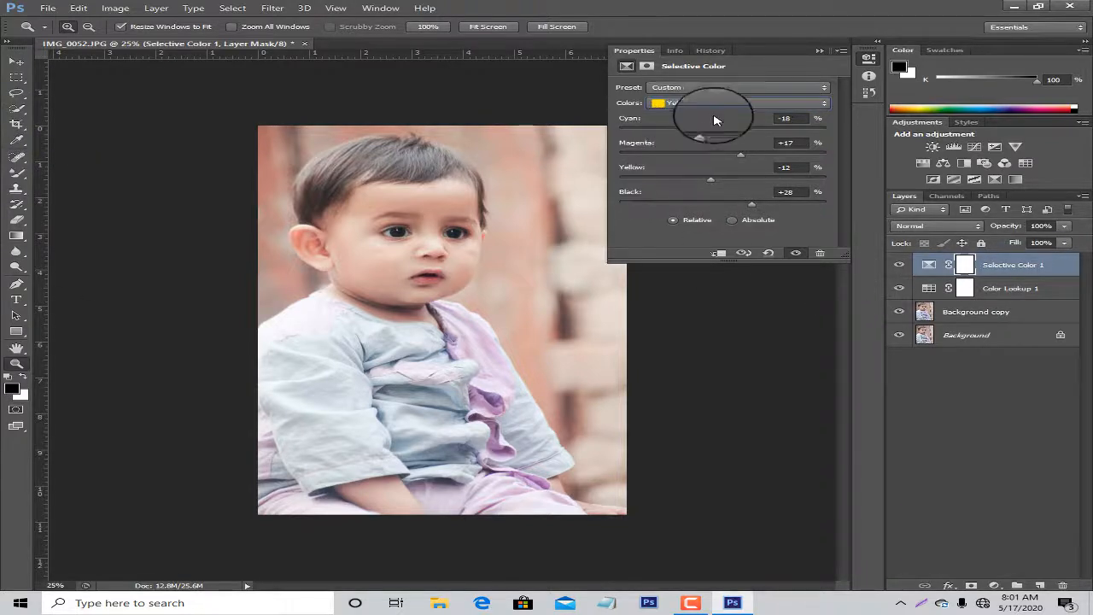
# Set the Magentas of the Selective Color adjustment to Cyan -31 and raise their Yellow value.
pyautogui.click(720, 104)
pyautogui.moveTo(723, 130); pyautogui.dragTo(663, 136)
pyautogui.moveTo(734, 190); pyautogui.dragTo(768, 197)
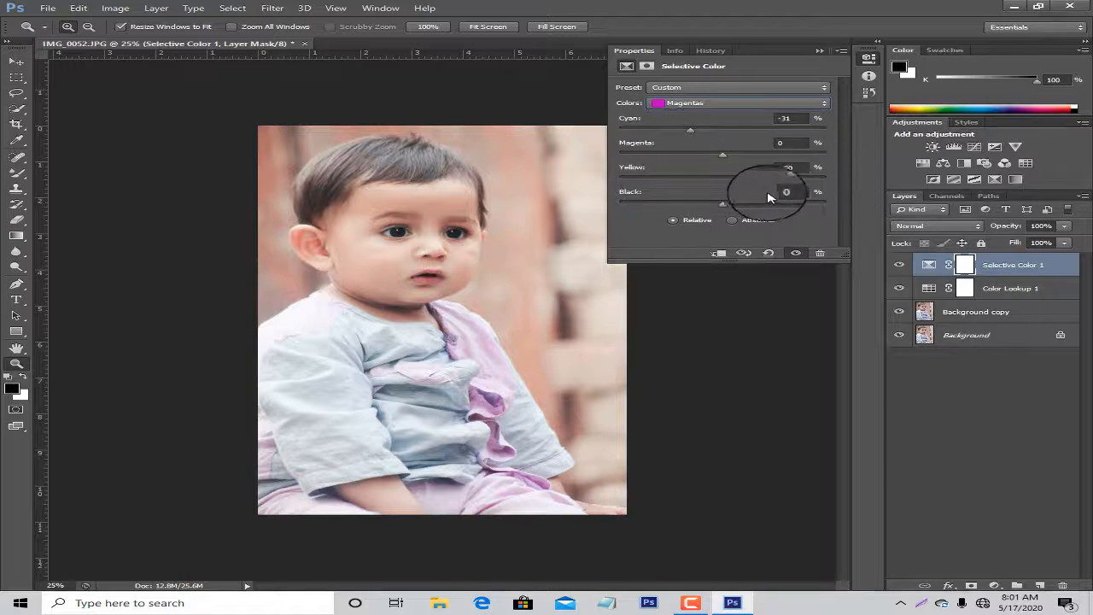
# Set the Whites of the Selective Color adjustment to Cyan +1 and Yellow +45.
pyautogui.click(719, 102)
pyautogui.click(727, 176)
pyautogui.moveTo(723, 128)
pyautogui.mouseDown()
pyautogui.moveTo(780, 110)
pyautogui.moveTo(689, 127)
pyautogui.moveTo(719, 128)
pyautogui.mouseUp()
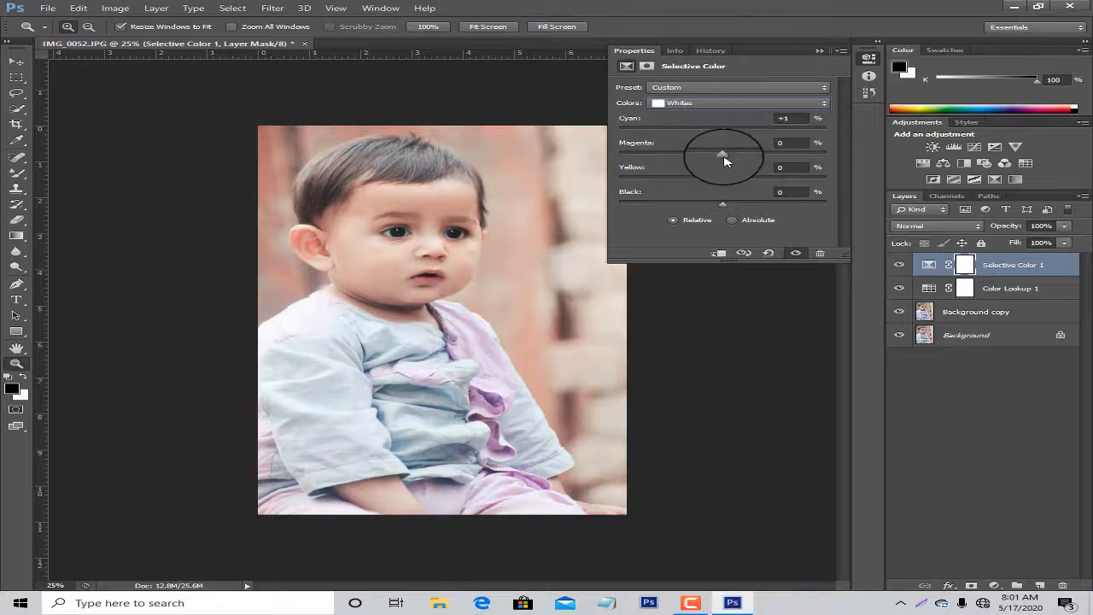
pyautogui.moveTo(723, 178); pyautogui.dragTo(765, 197)
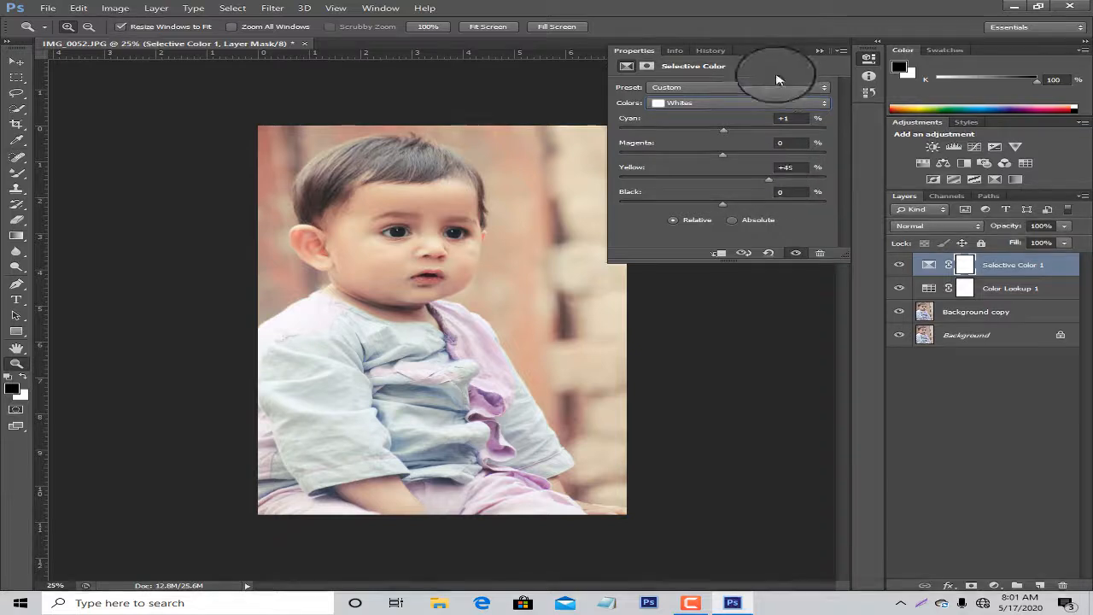
pyautogui.click(818, 50)
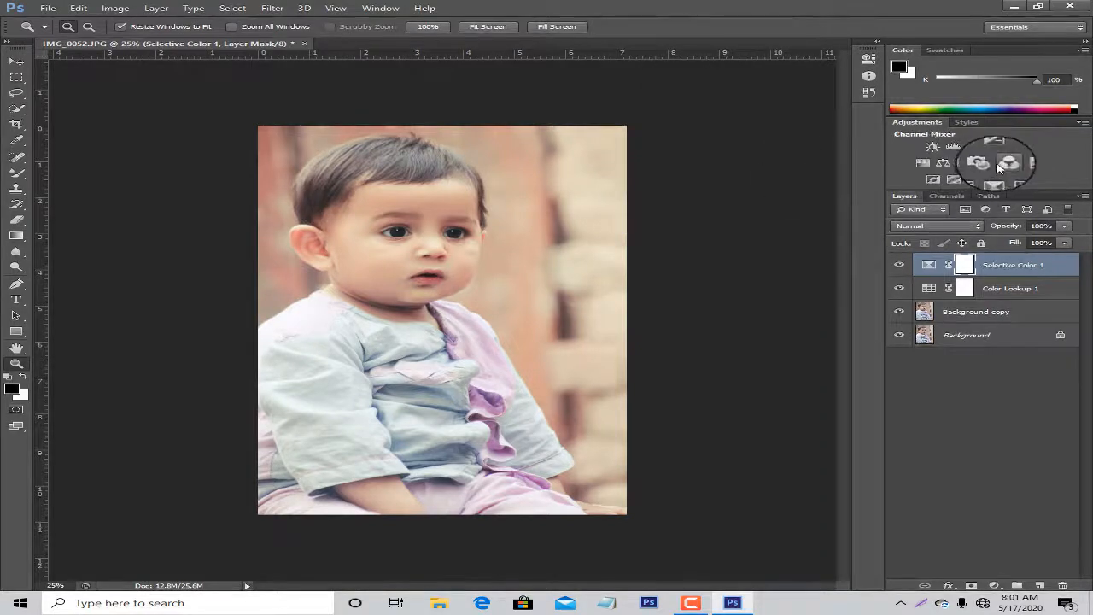
# Add a Photo Filter adjustment layer and choose the Sepia filter for it.
pyautogui.click(984, 162)
pyautogui.click(739, 87)
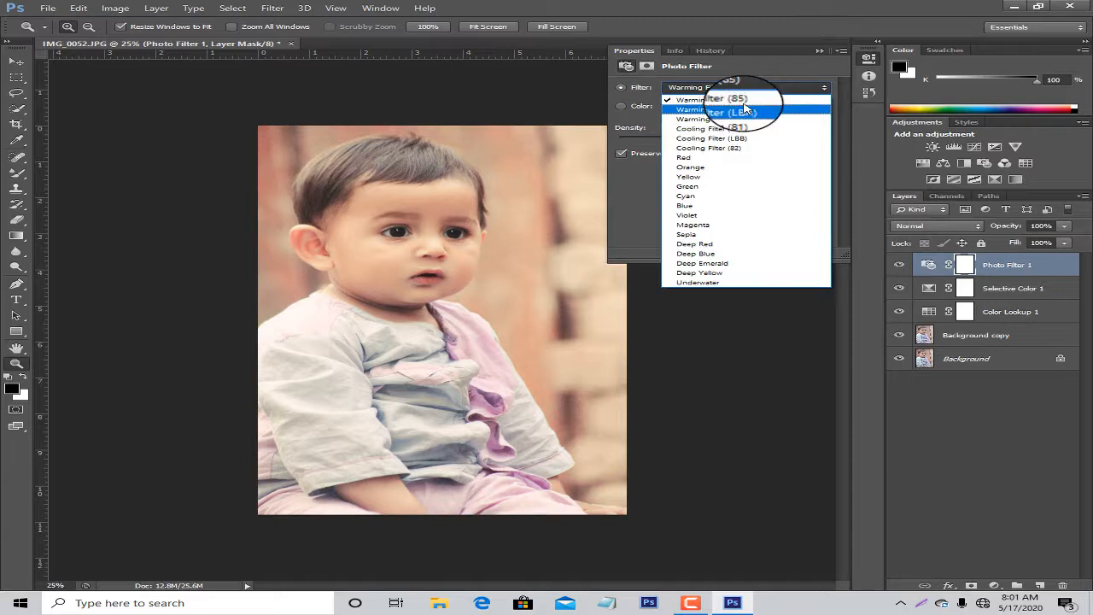
pyautogui.click(744, 106)
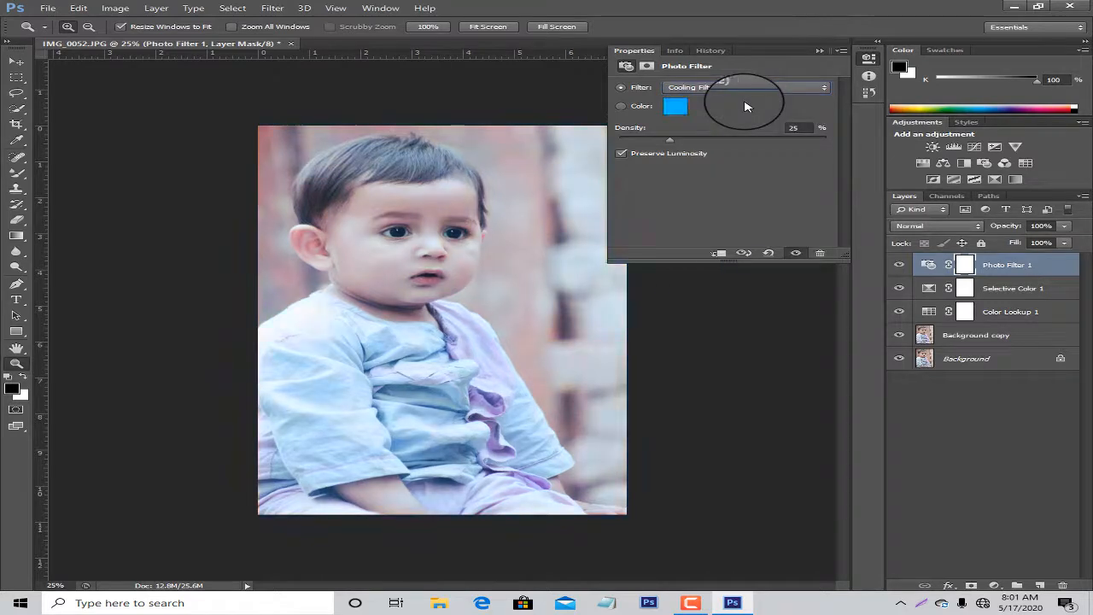
pyautogui.press('Down')
pyautogui.press('Down')
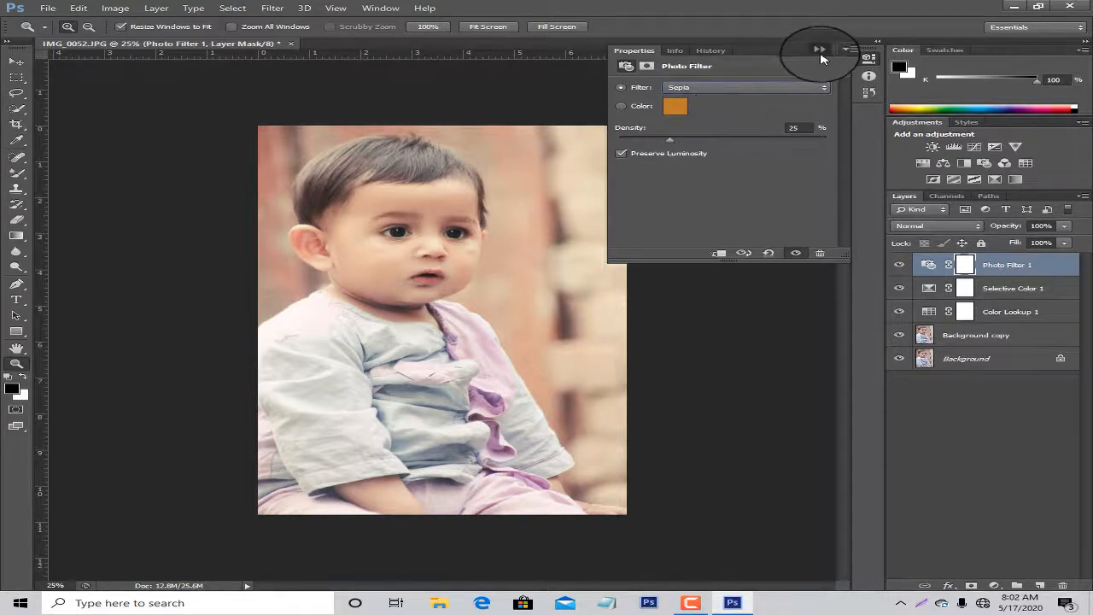
pyautogui.click(817, 50)
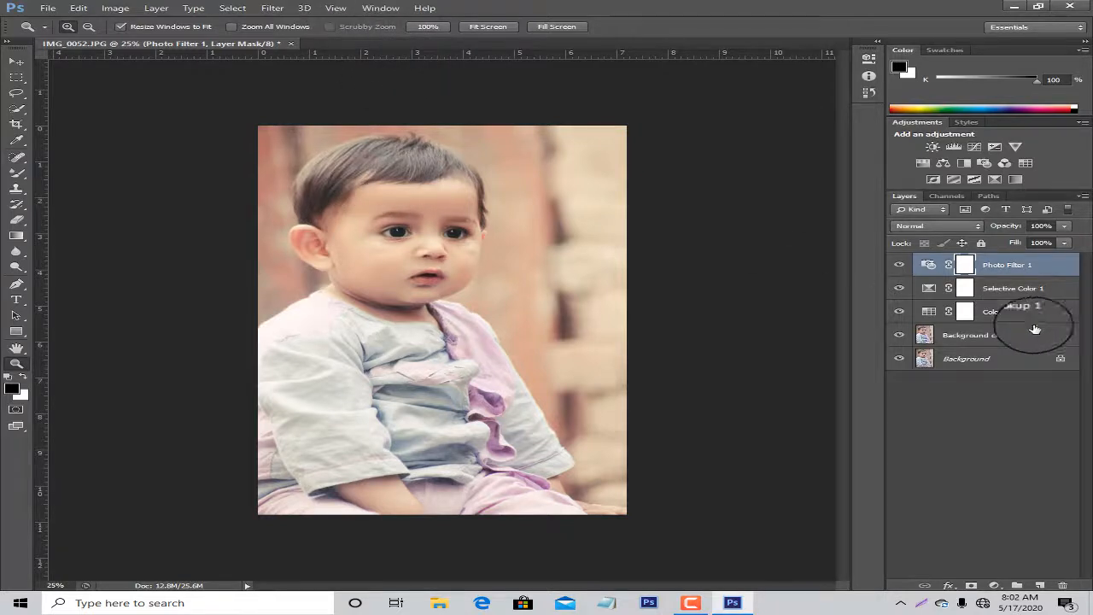
# Duplicate the Background layer and convert the duplicate to a Smart Object.
pyautogui.moveTo(1002, 368); pyautogui.dragTo(1040, 585)
pyautogui.rightClick(1003, 367)
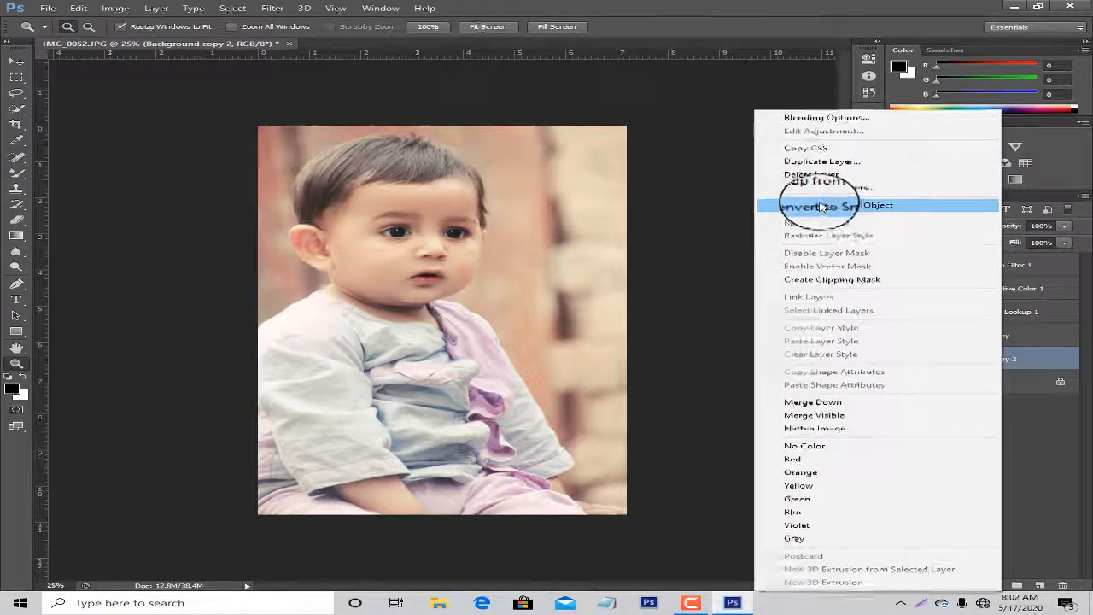
pyautogui.click(811, 205)
# Apply a High Pass filter with a 3.5-pixel radius to the Smart Object layer and set its blend mode to Overlay.
pyautogui.click(283, 11)
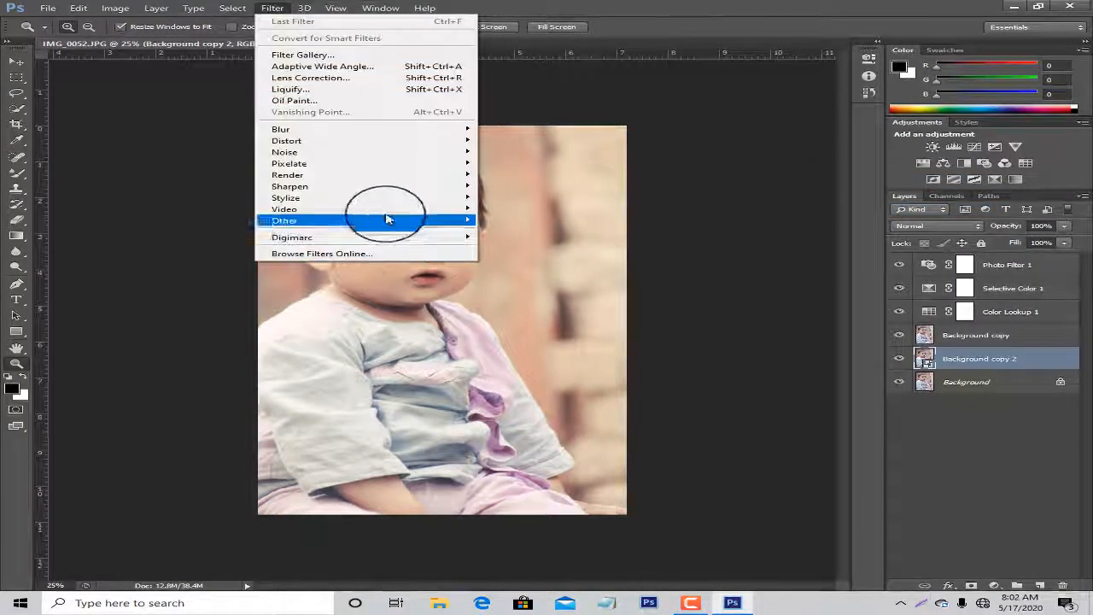
pyautogui.moveTo(384, 220)
pyautogui.click(521, 231)
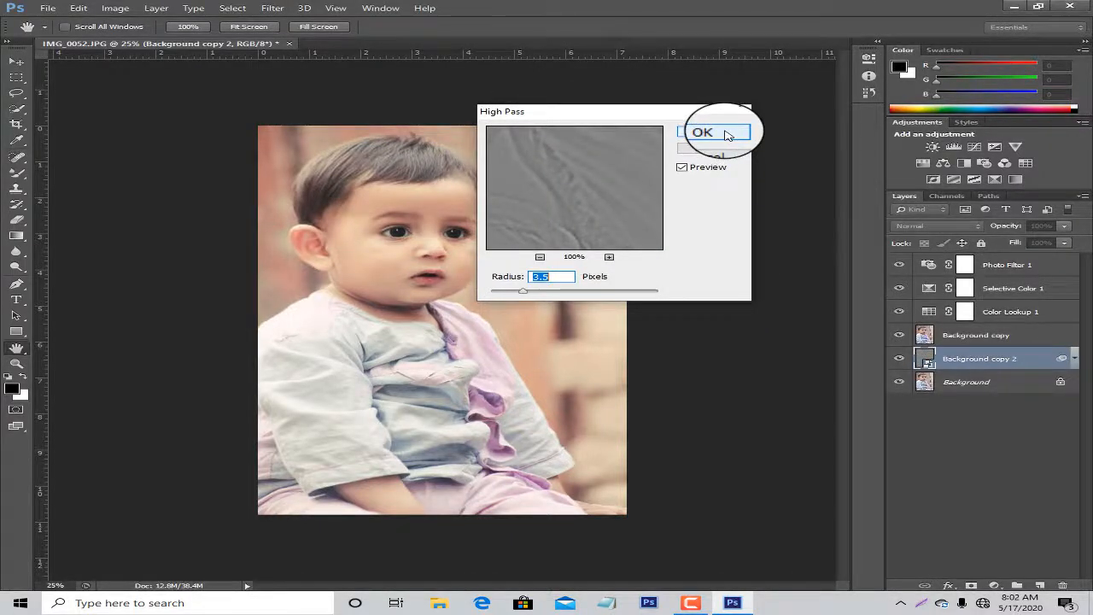
pyautogui.click(725, 135)
pyautogui.click(927, 227)
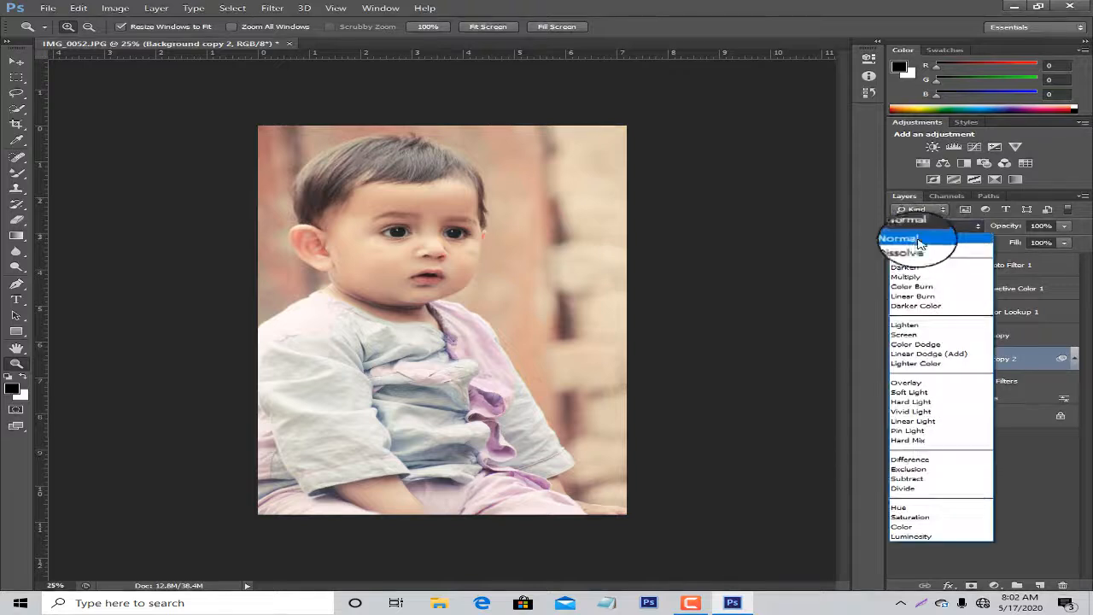
pyautogui.click(924, 383)
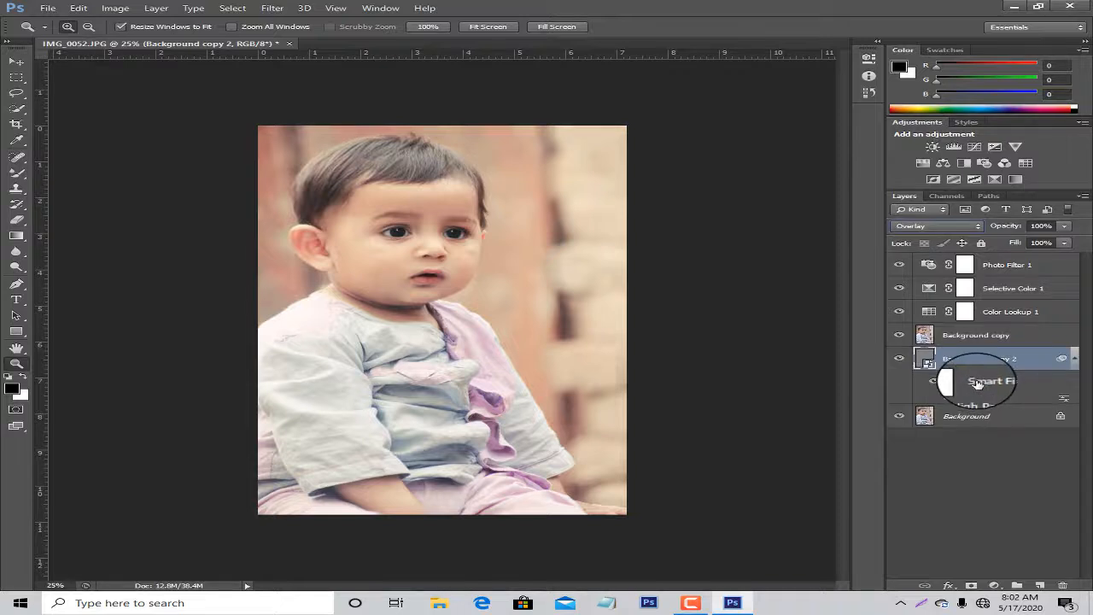
# Merge the High Pass layer, the Background copy and the three adjustment layers down into the Background layer.
pyautogui.click(927, 335)
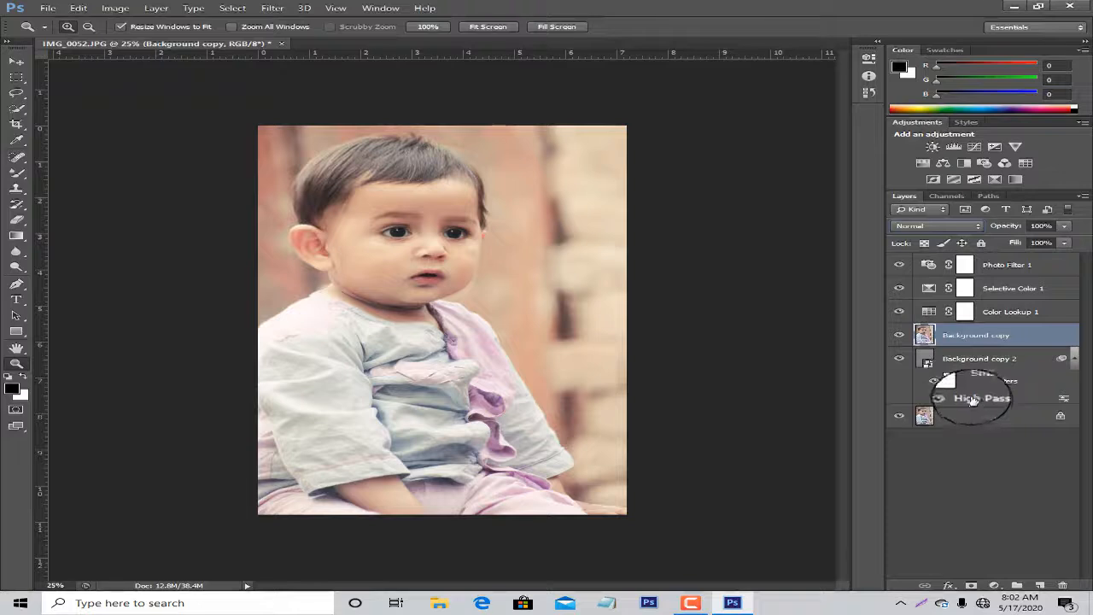
pyautogui.click(940, 358)
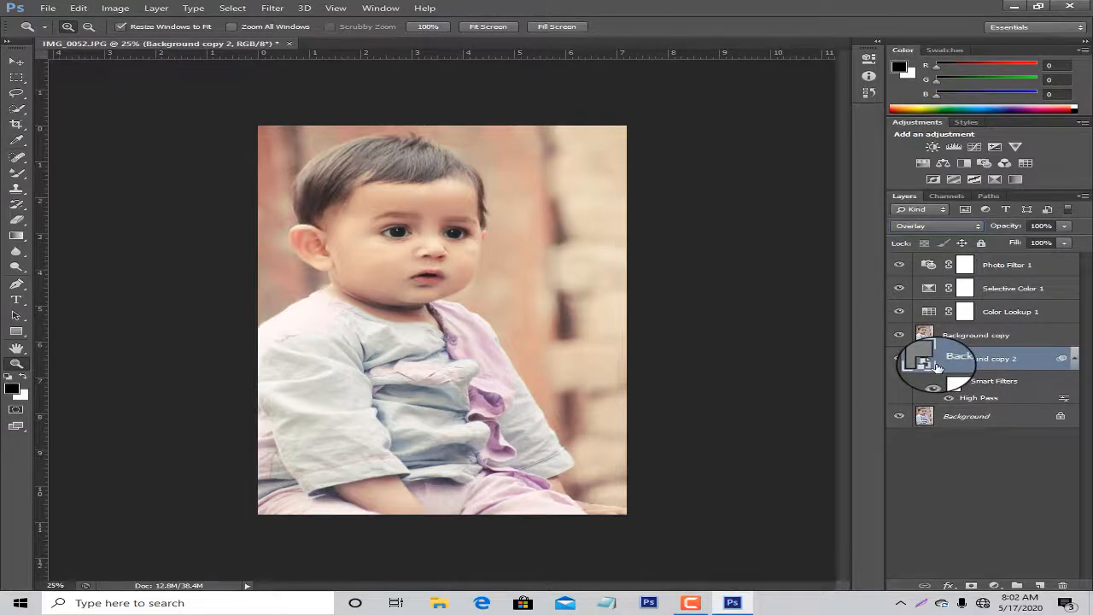
pyautogui.hotkey('ctrl', 'e')
pyautogui.keyDown('ctrl'); pyautogui.click(946, 342); pyautogui.keyUp('ctrl')
pyautogui.hotkey('ctrl', 'e')
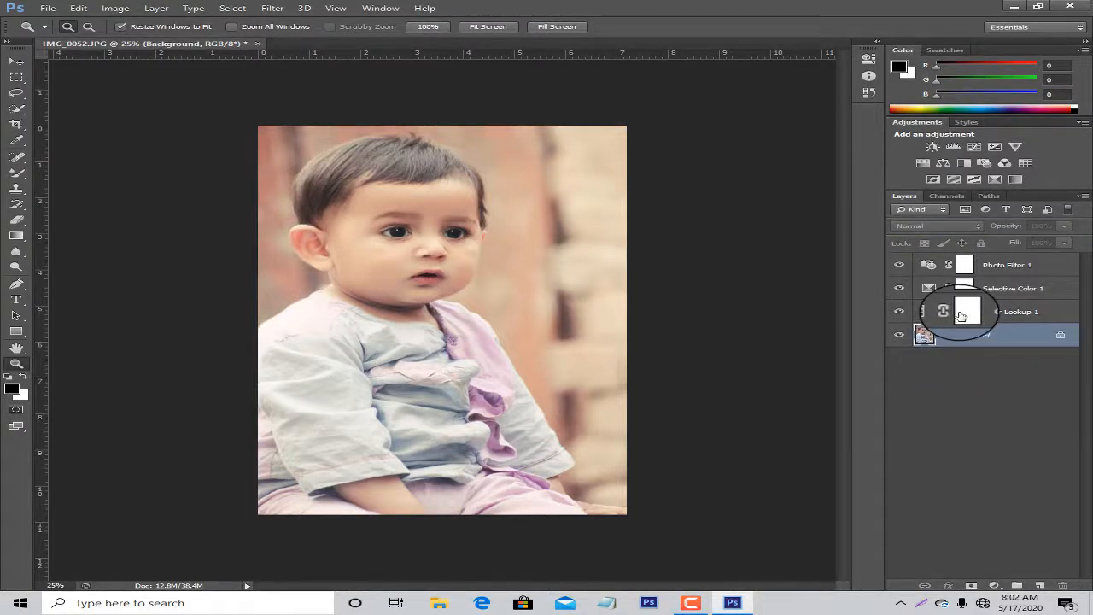
pyautogui.click(961, 314)
pyautogui.hotkey('ctrl', 'e')
pyautogui.click(973, 294)
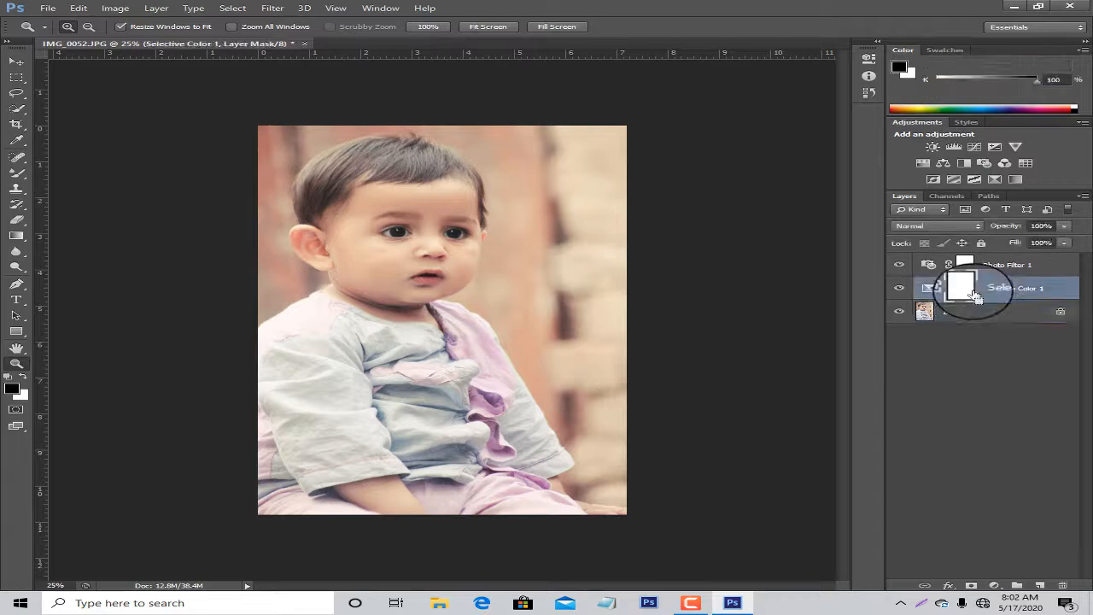
pyautogui.hotkey('ctrl', 'e')
pyautogui.click(965, 265)
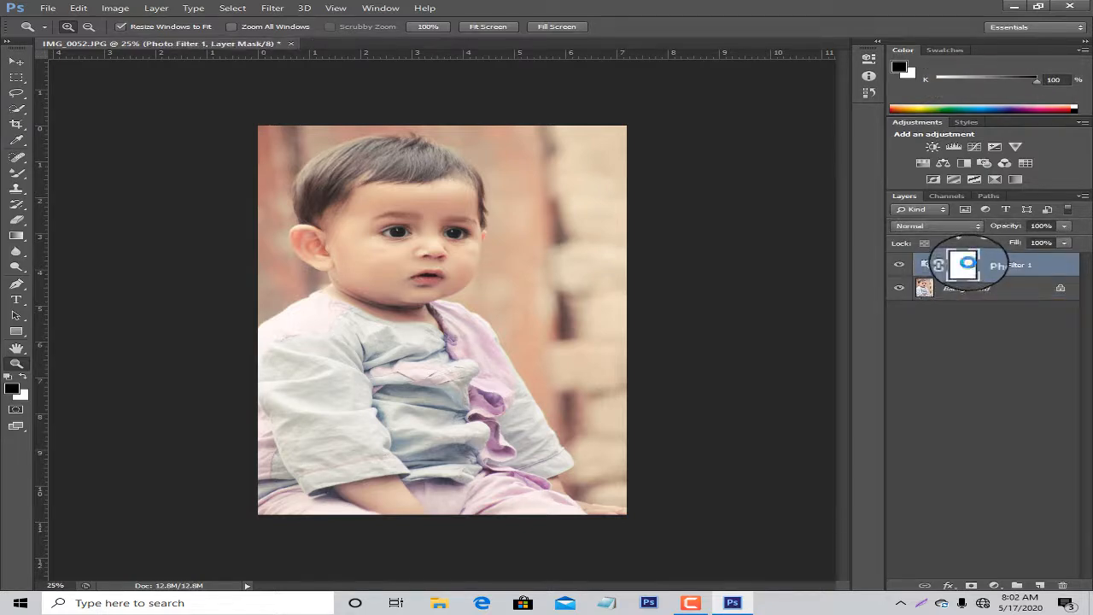
pyautogui.hotkey('ctrl', 'e')
# Make a copy of the merged Background layer and convert this copy to a Smart Object.
pyautogui.moveTo(970, 263); pyautogui.dragTo(1040, 585)
pyautogui.rightClick(965, 265)
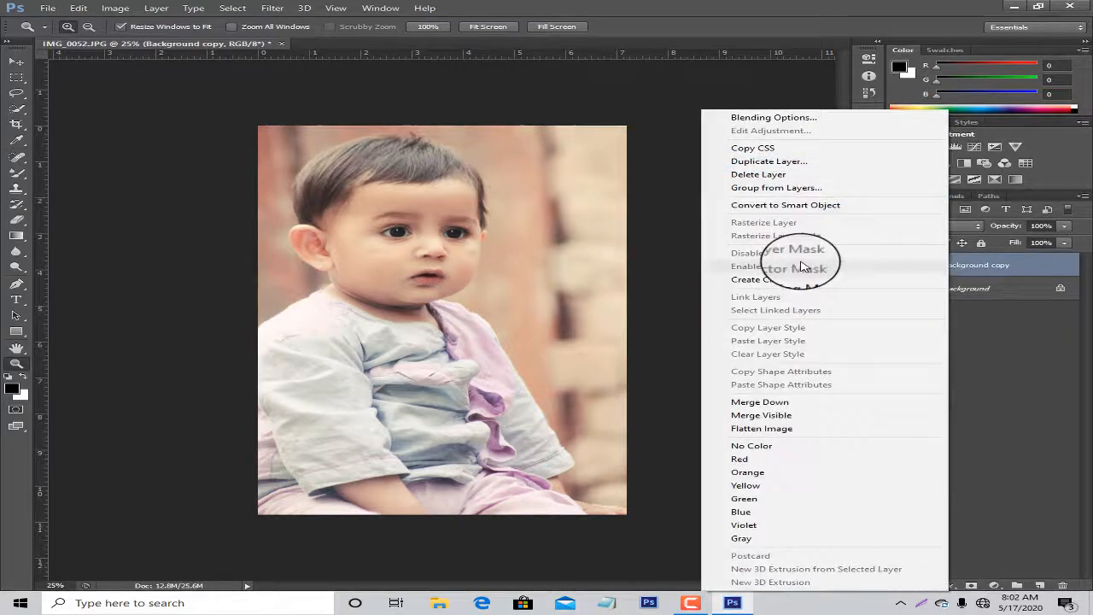
pyautogui.click(789, 205)
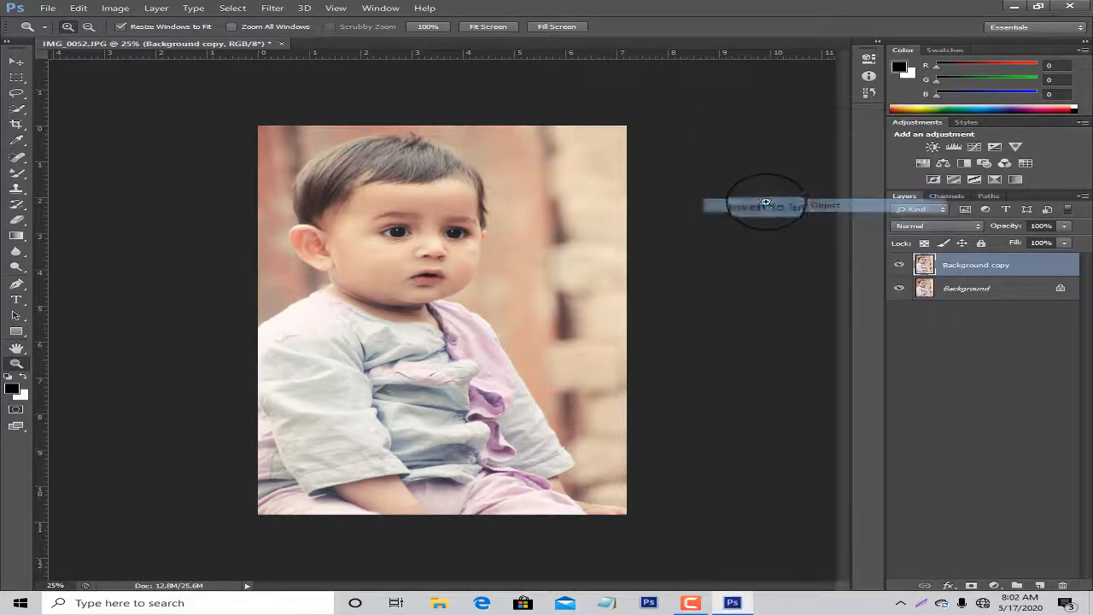
# Apply a High Pass filter with a 3.5-pixel radius to the Background copy Smart Object.
pyautogui.click(273, 7)
pyautogui.moveTo(390, 225)
pyautogui.click(512, 229)
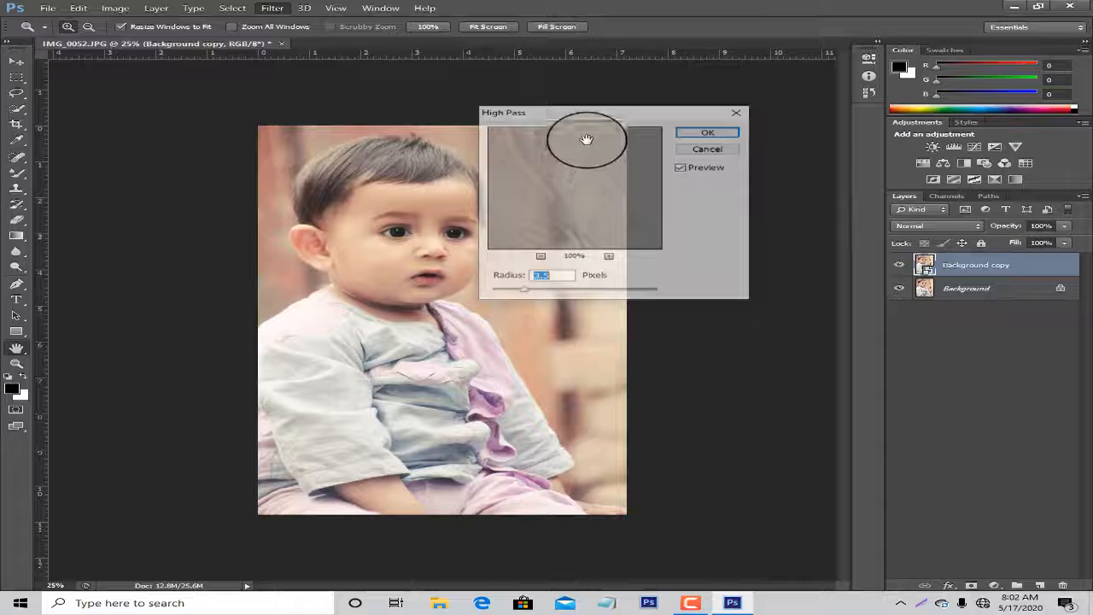
pyautogui.click(722, 133)
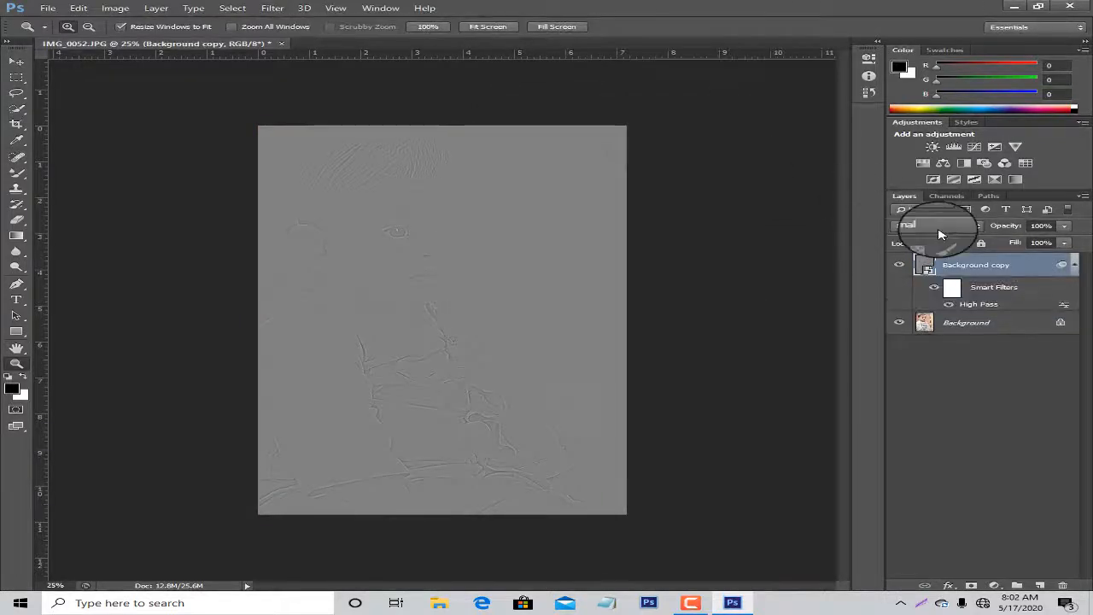
# Set the High Pass layer's blend mode to Overlay and merge it down into the Background layer.
pyautogui.click(938, 229)
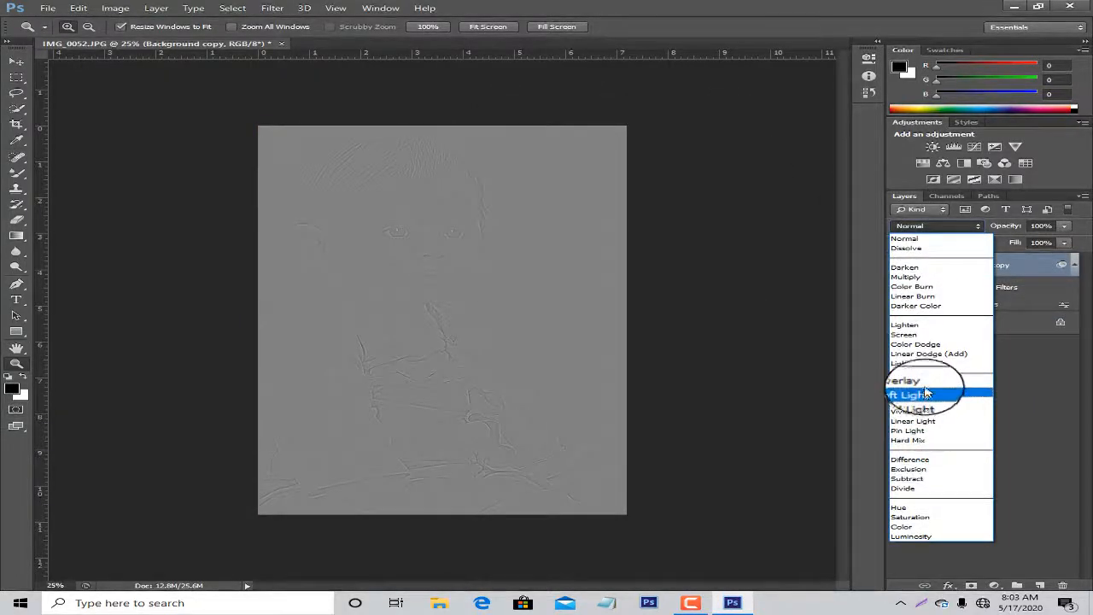
pyautogui.click(922, 381)
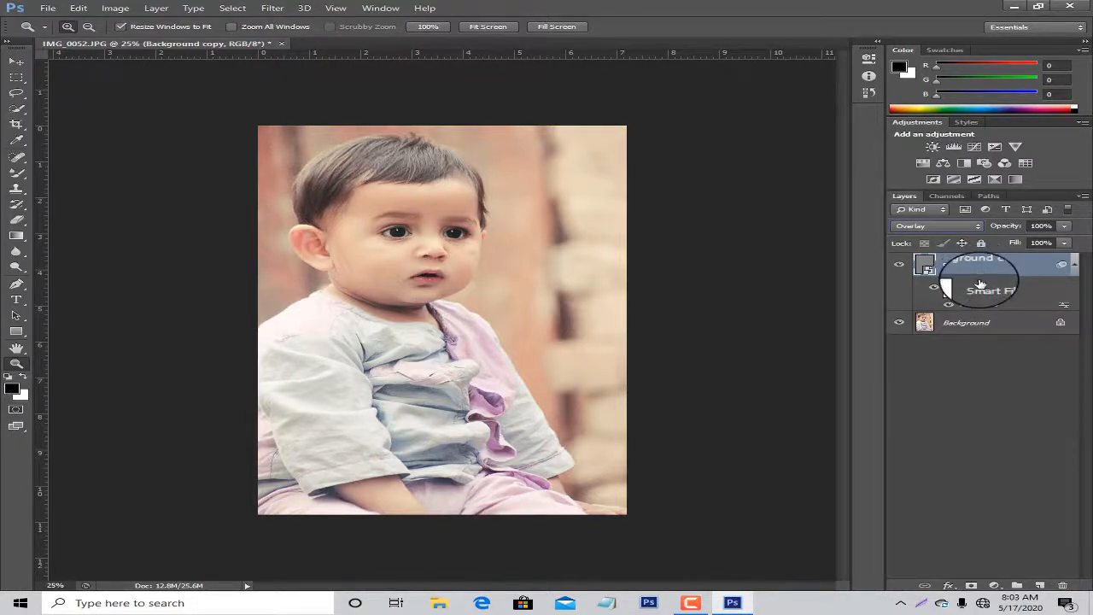
pyautogui.hotkey('ctrl', 'e')
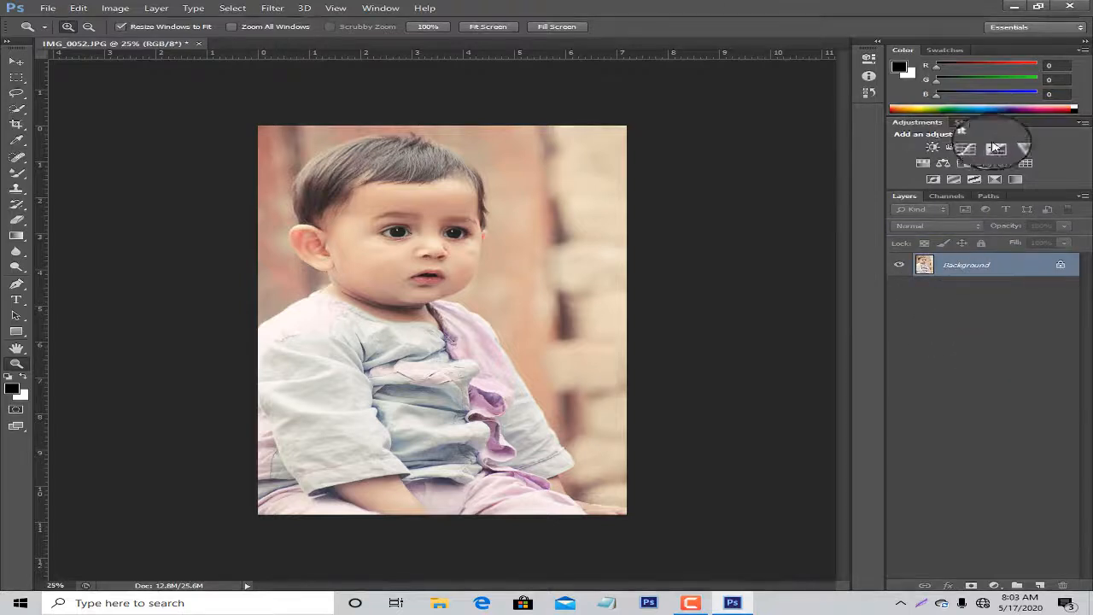
# Brighten the portrait slightly with a two-point RGB Curves adjustment layer and merge it into the Background layer.
pyautogui.click(974, 147)
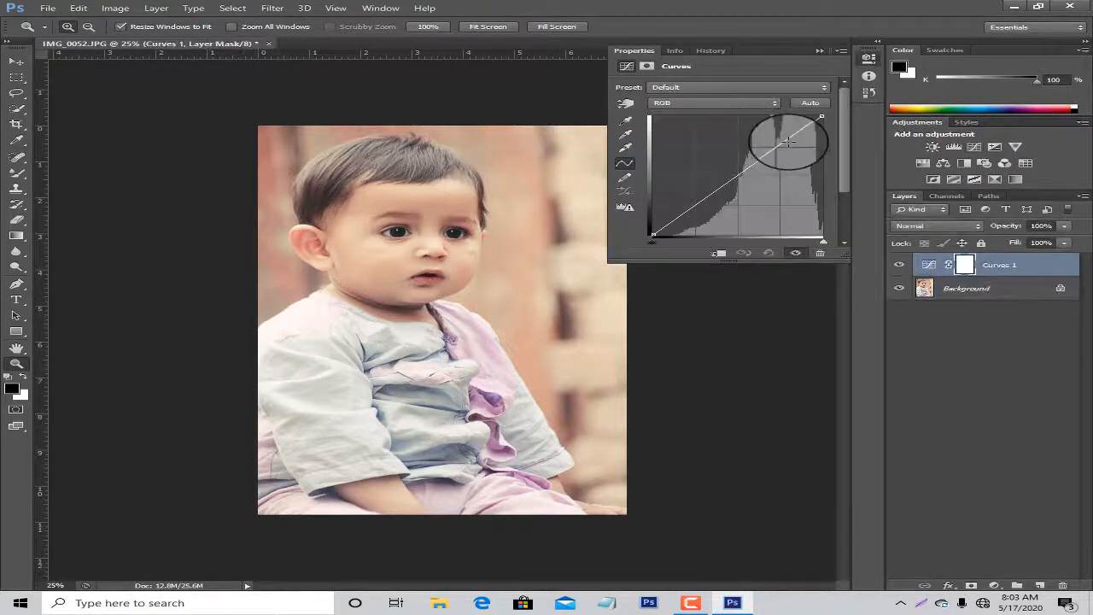
pyautogui.moveTo(783, 143); pyautogui.dragTo(787, 137)
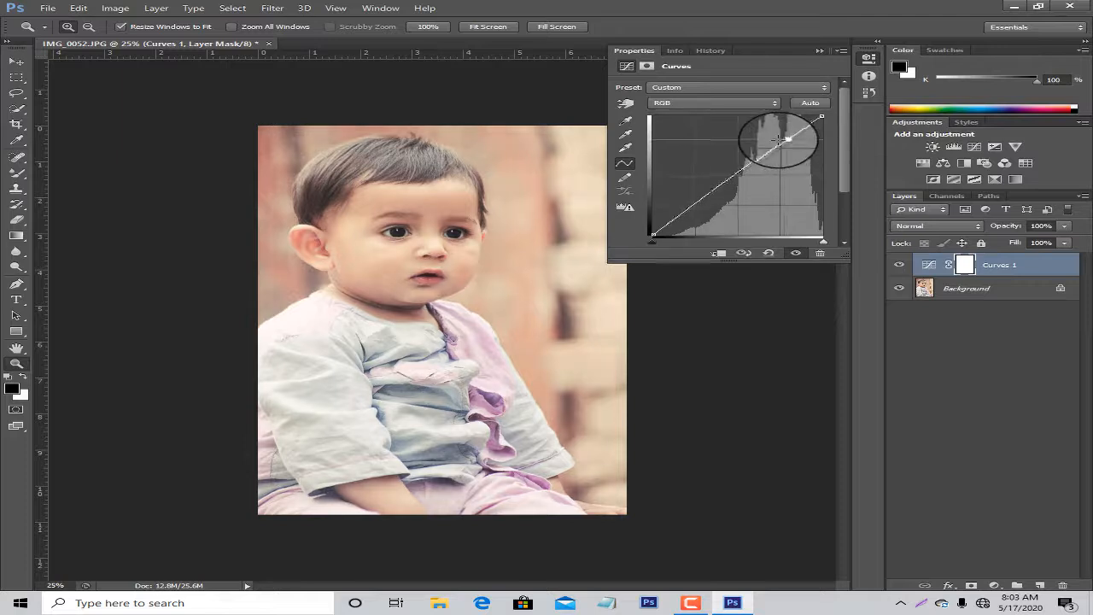
pyautogui.click(687, 212)
pyautogui.moveTo(688, 212); pyautogui.dragTo(687, 210)
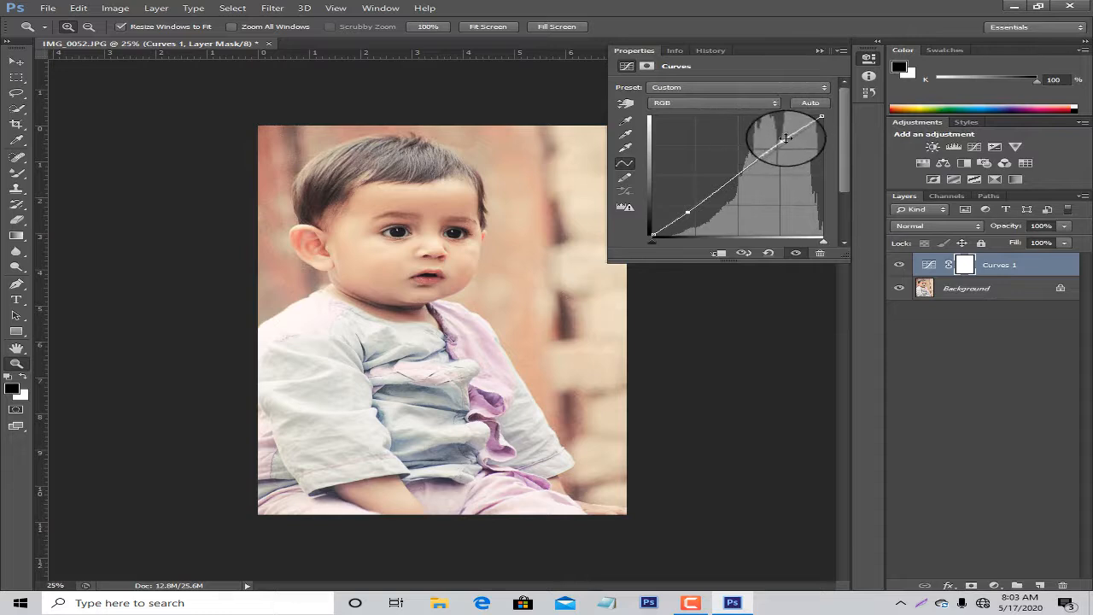
pyautogui.click(783, 138)
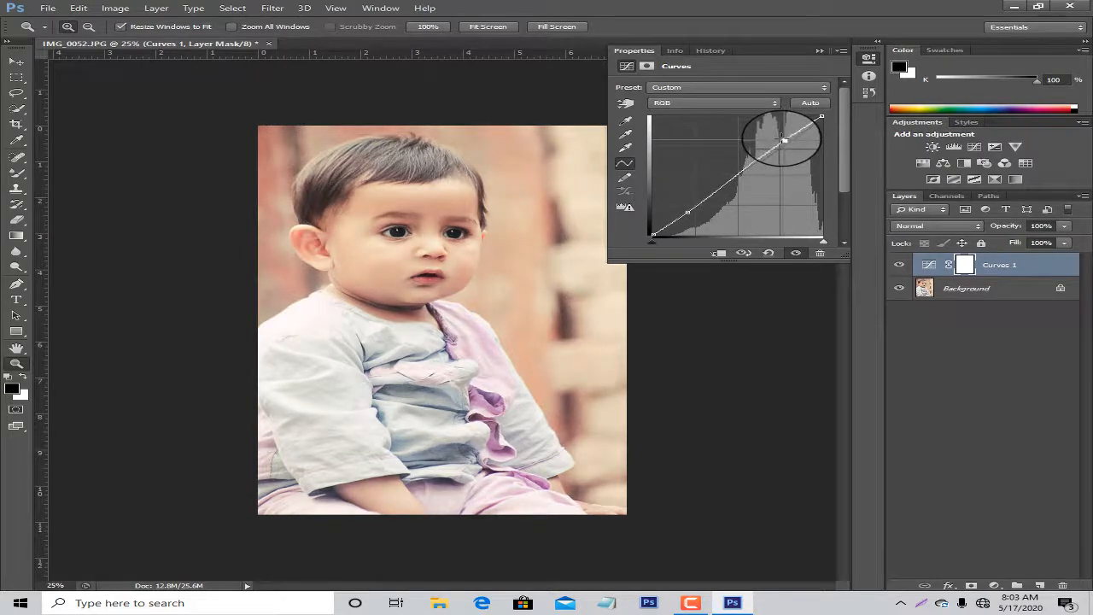
pyautogui.click(808, 51)
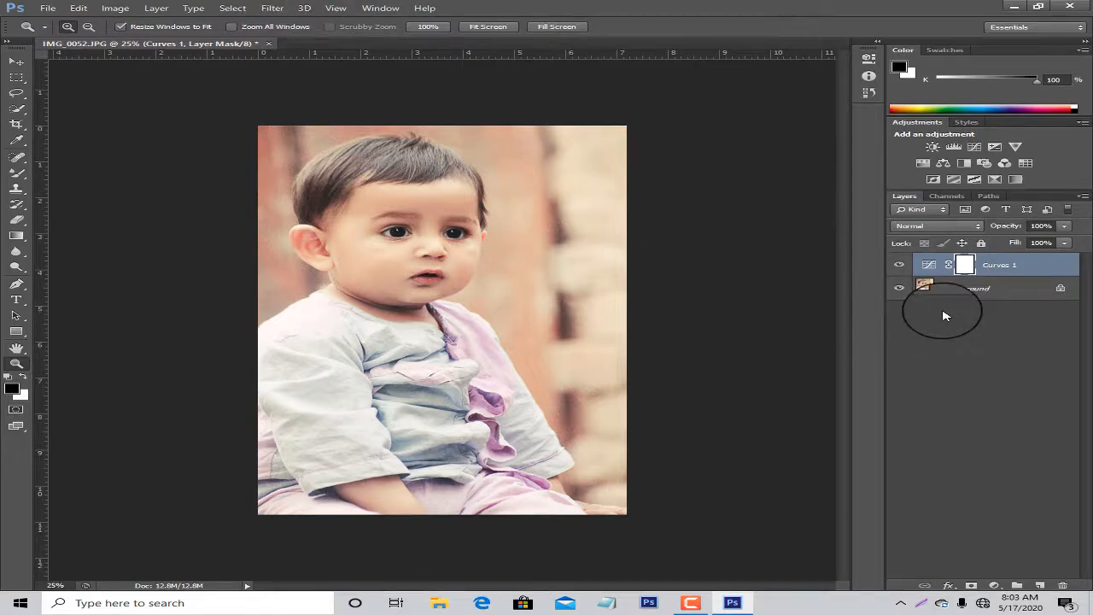
pyautogui.hotkey('ctrl', 'e')
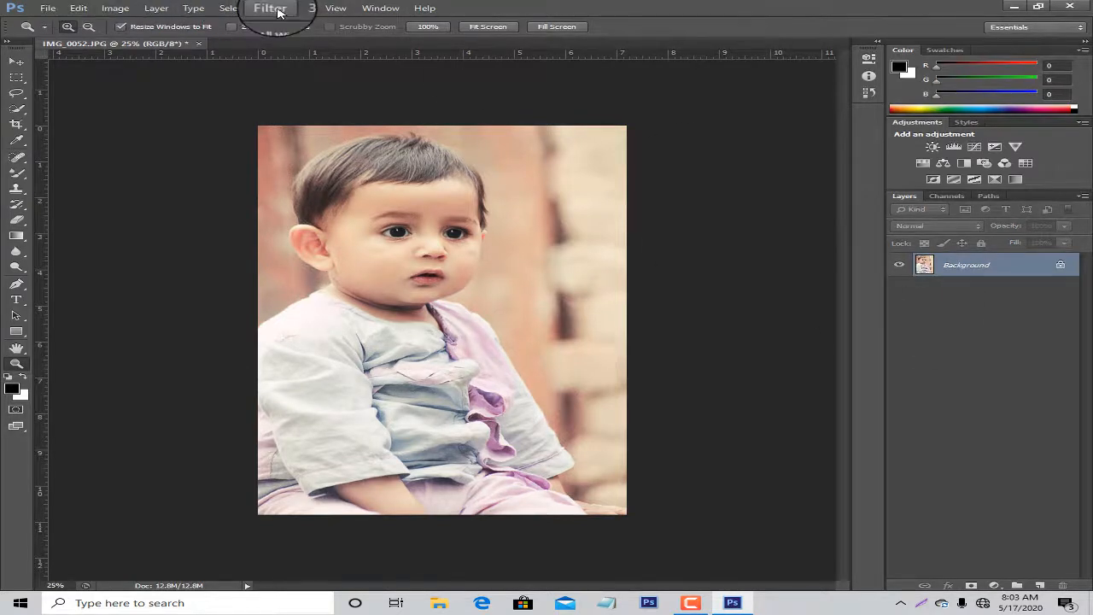
# Try to apply the Oil Paint filter to the Background layer.
pyautogui.click(273, 9)
pyautogui.click(340, 101)
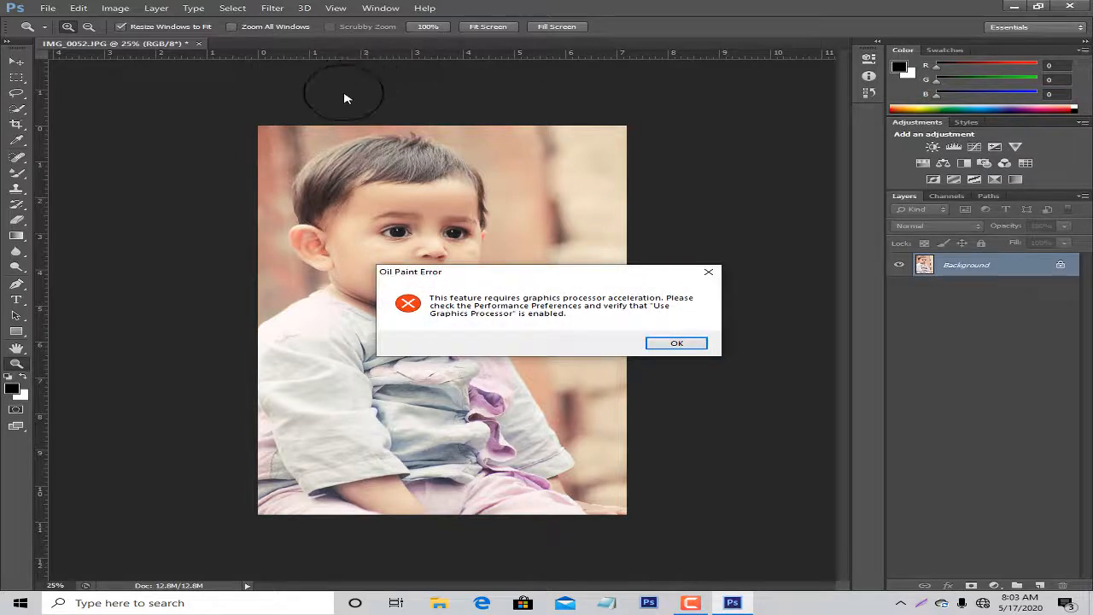
pyautogui.click(676, 344)
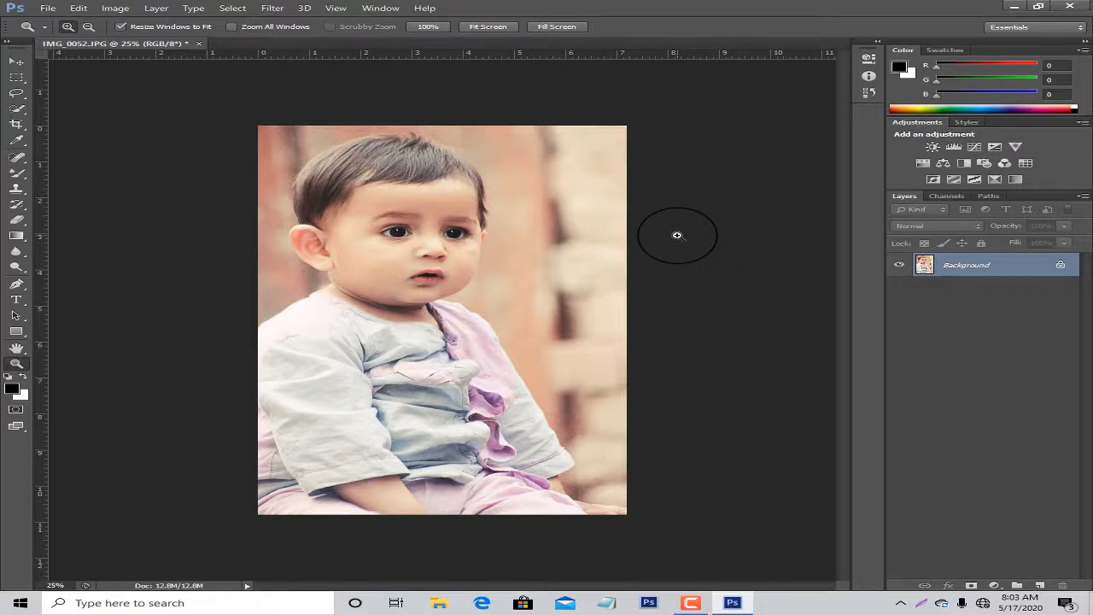
# Save the portrait to the Desktop as a JPEG named 22, accepting the JPEG options.
pyautogui.hotkey('ctrl', 'shift', 's')
pyautogui.click(611, 299)
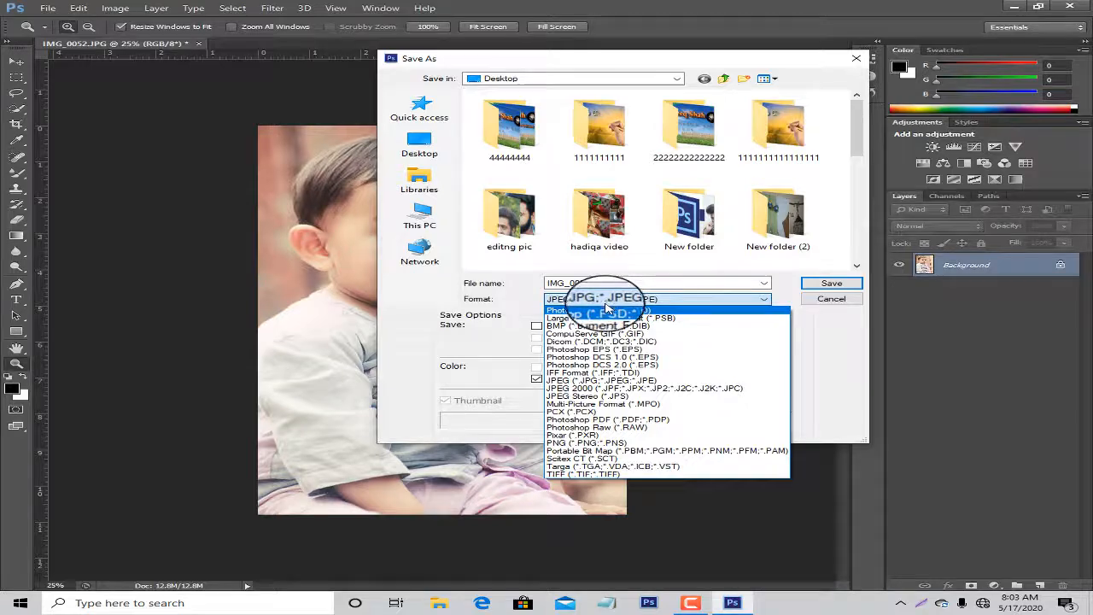
pyautogui.click(653, 381)
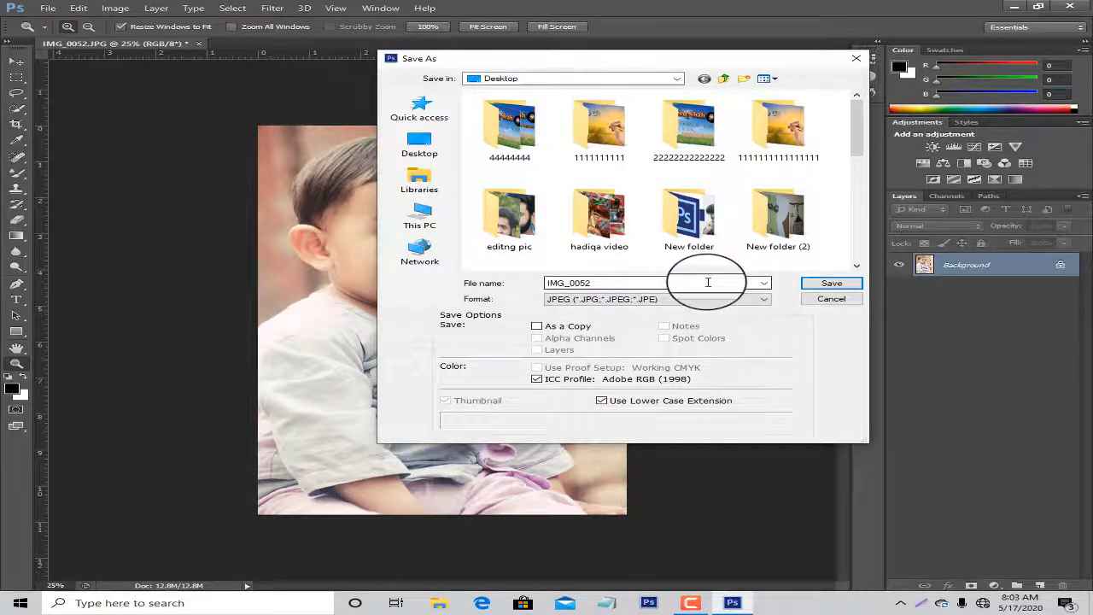
pyautogui.click(421, 141)
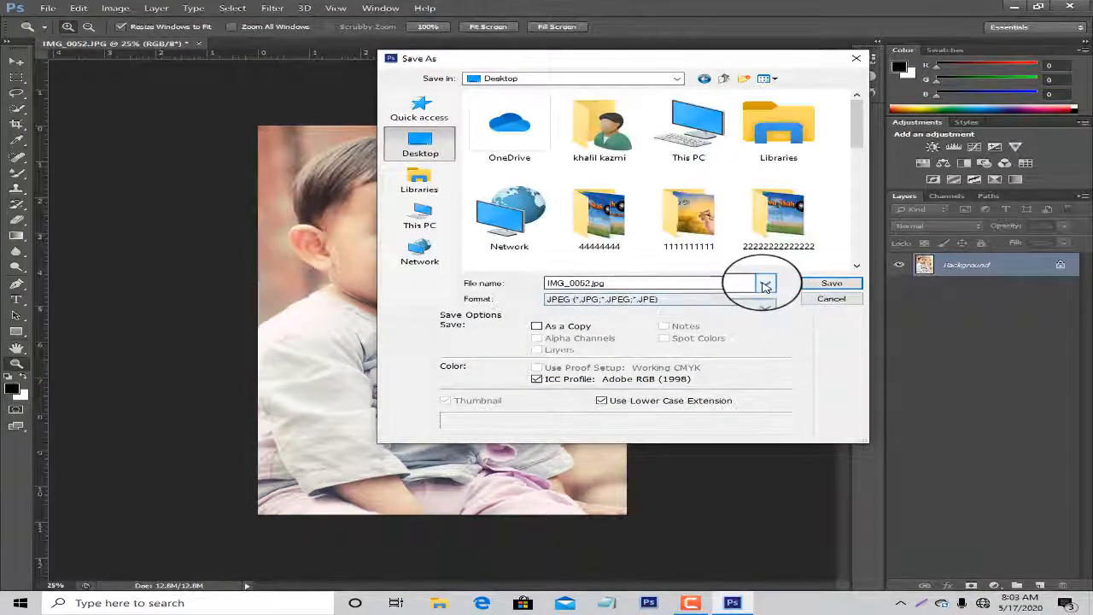
pyautogui.moveTo(543, 282); pyautogui.dragTo(604, 282)
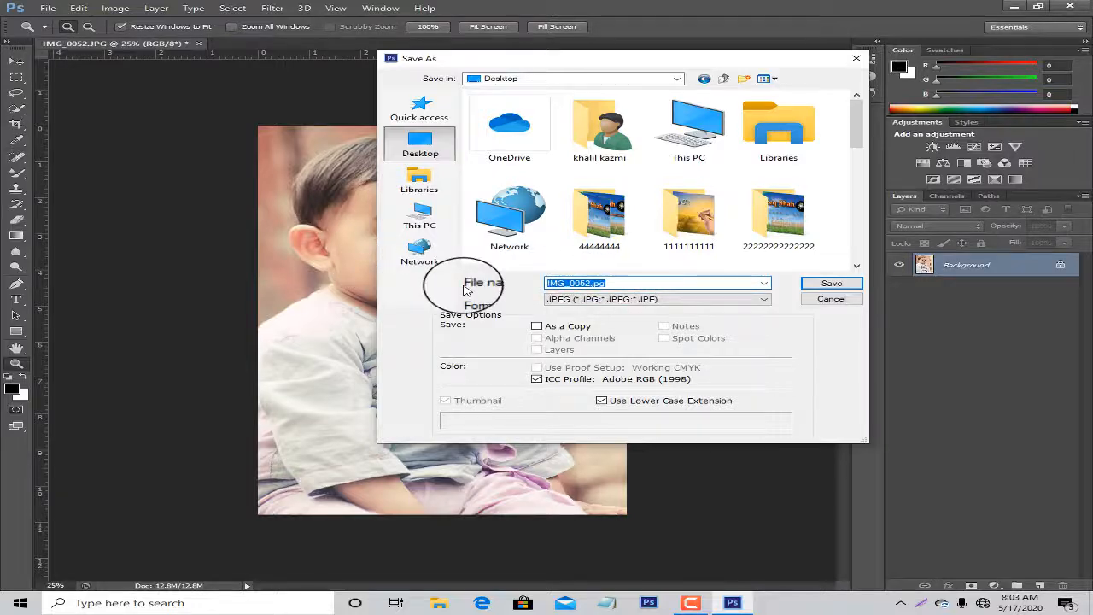
pyautogui.write('22')
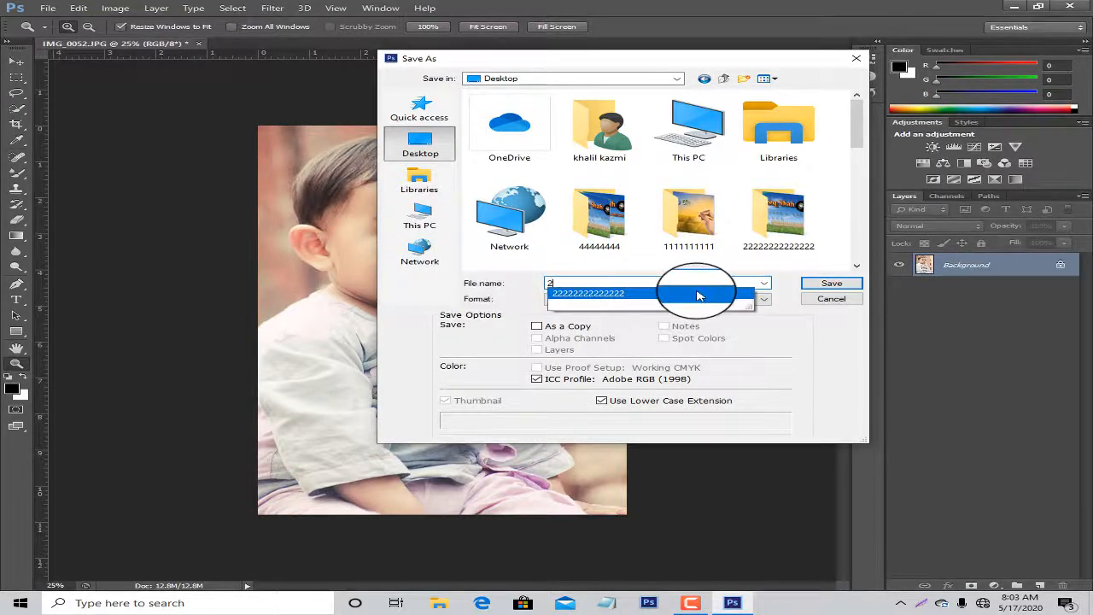
pyautogui.click(817, 284)
pyautogui.click(721, 138)
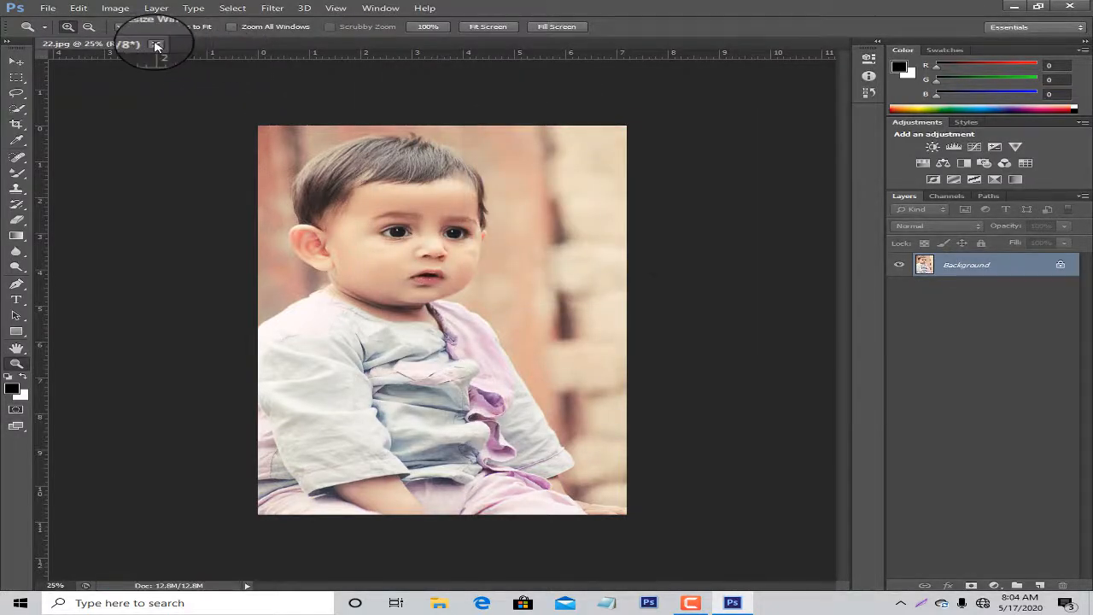
# Close the document and open the saved 22 image from the Desktop in Camera Raw.
pyautogui.click(156, 45)
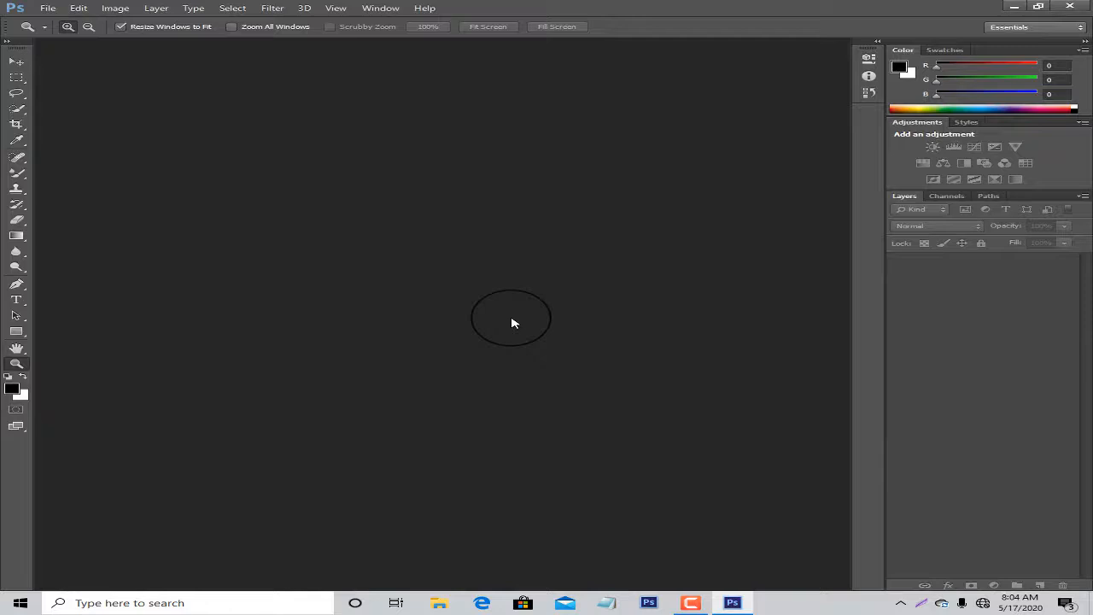
pyautogui.doubleClick(513, 323)
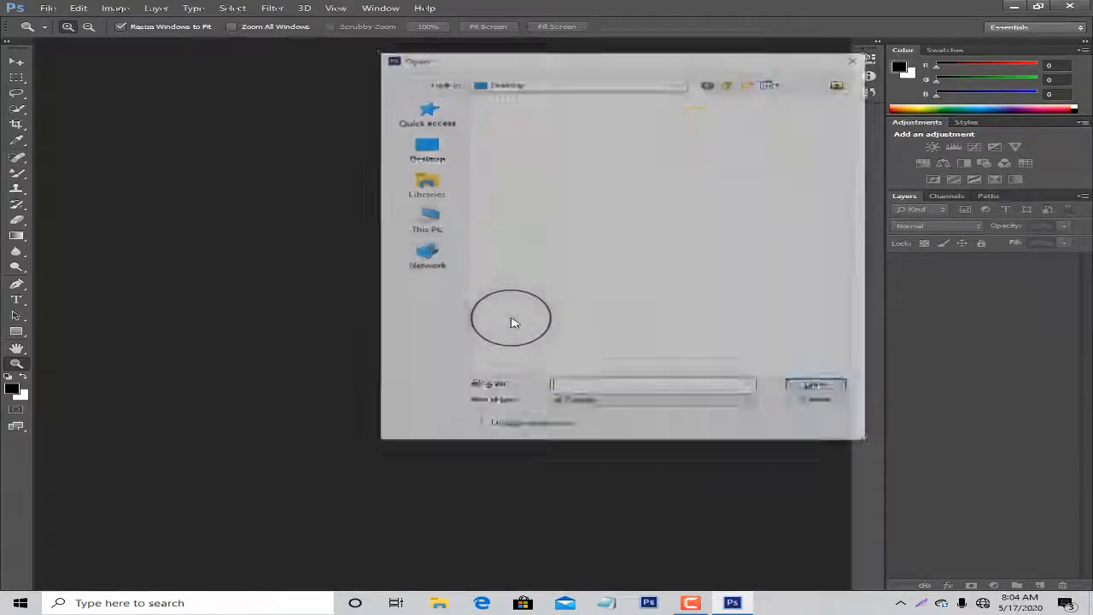
pyautogui.click(425, 143)
pyautogui.scroll(-5, 654, 183)
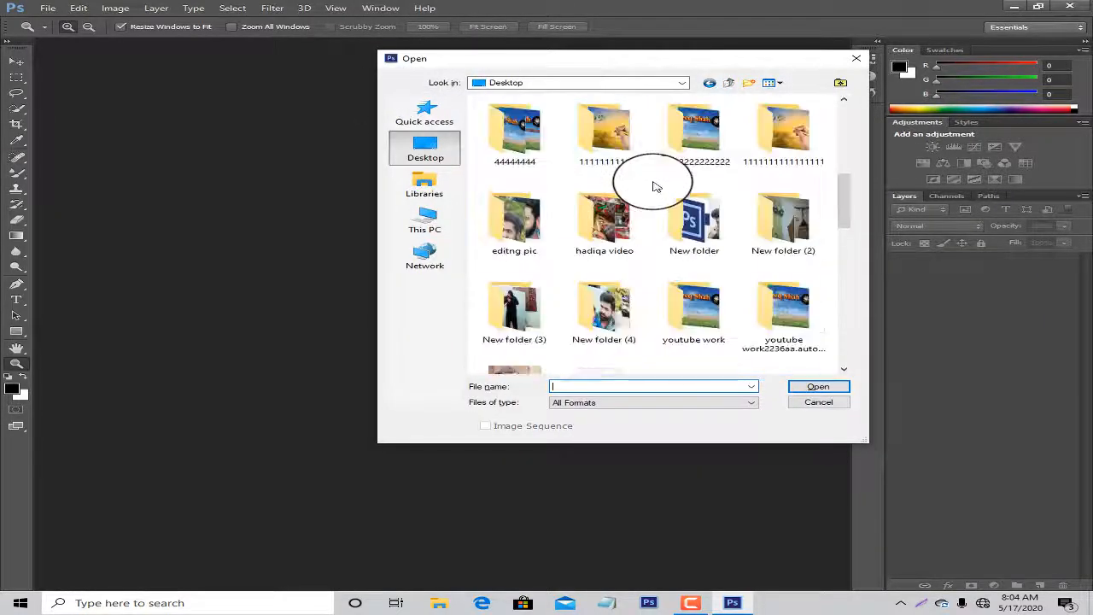
pyautogui.scroll(2, 655, 187)
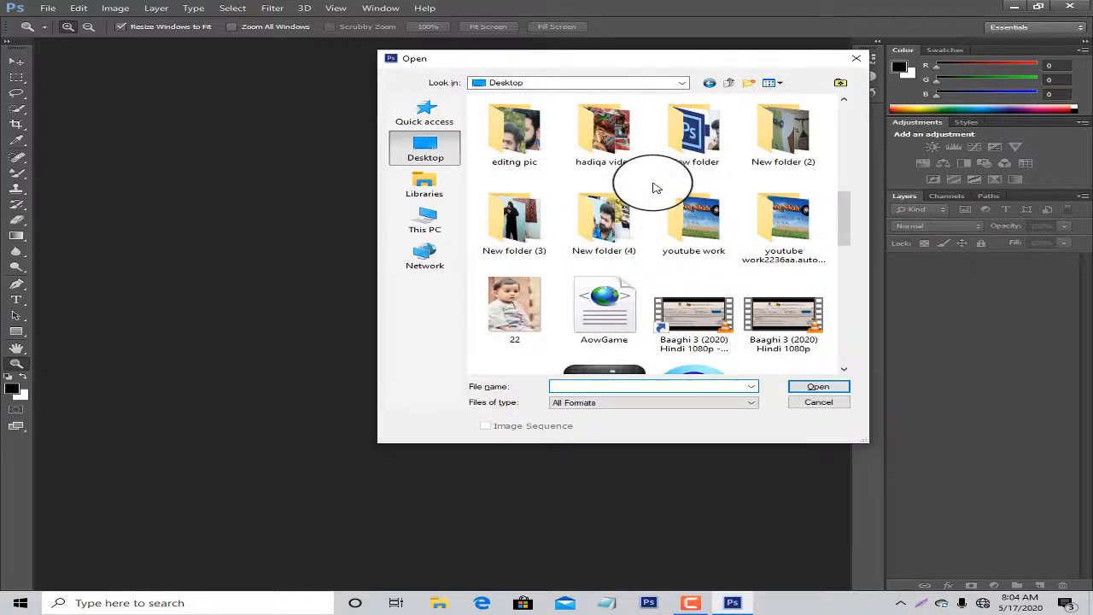
pyautogui.doubleClick(522, 290)
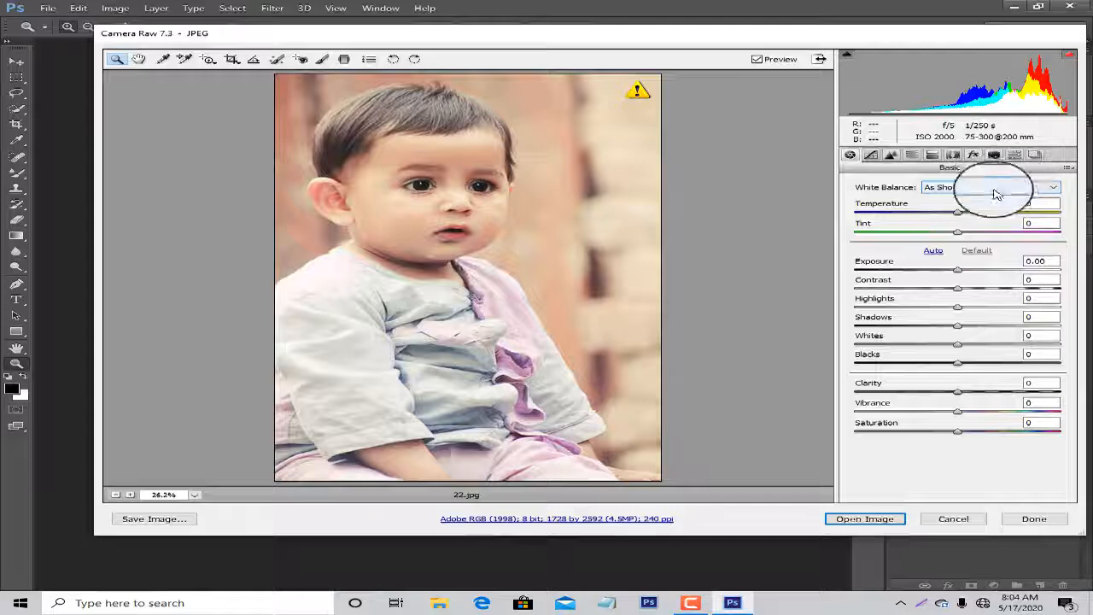
# Set the portrait's Temperature to -8, Vibrance to +47 and Saturation to +6 in the Basic adjustments.
pyautogui.click(1014, 154)
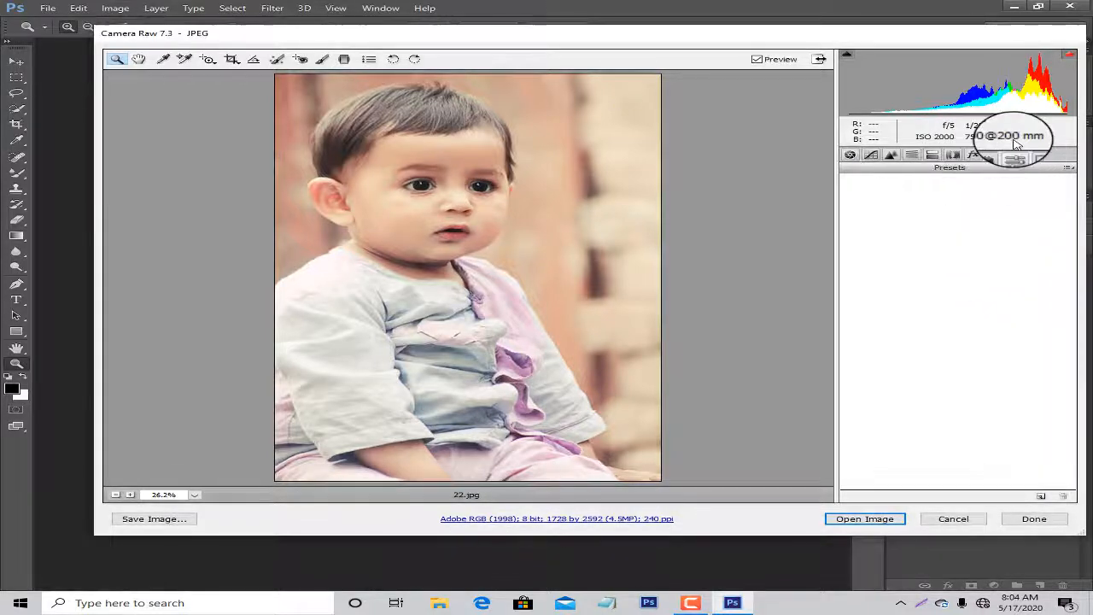
pyautogui.click(992, 155)
pyautogui.click(851, 154)
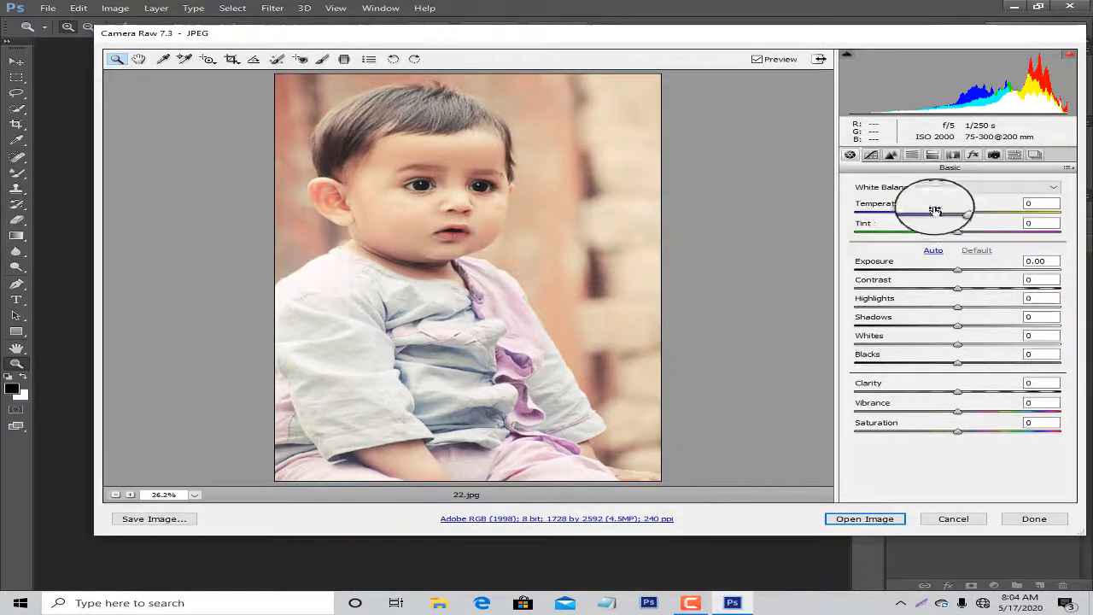
pyautogui.moveTo(953, 213); pyautogui.dragTo(946, 214)
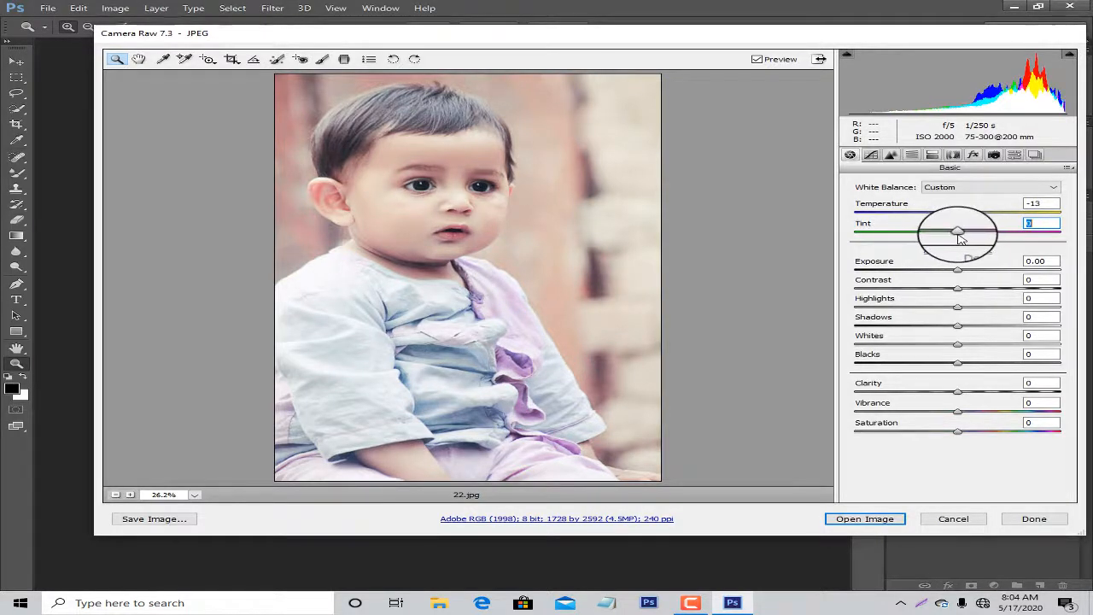
pyautogui.moveTo(930, 213); pyautogui.dragTo(957, 213)
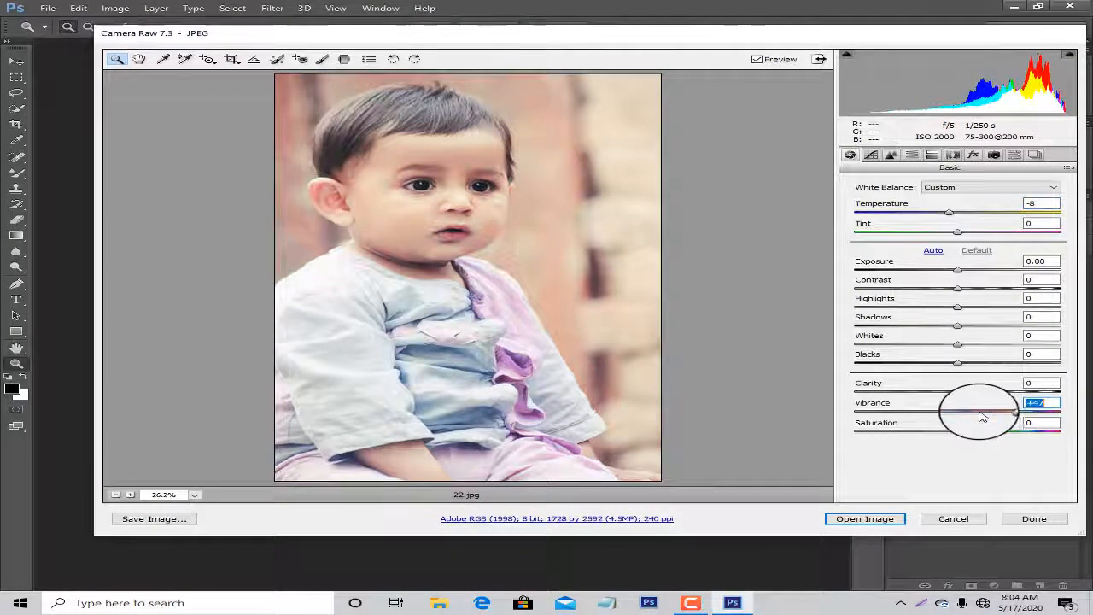
pyautogui.moveTo(1001, 433)
pyautogui.mouseDown()
pyautogui.moveTo(976, 433)
pyautogui.moveTo(988, 433)
pyautogui.mouseUp()
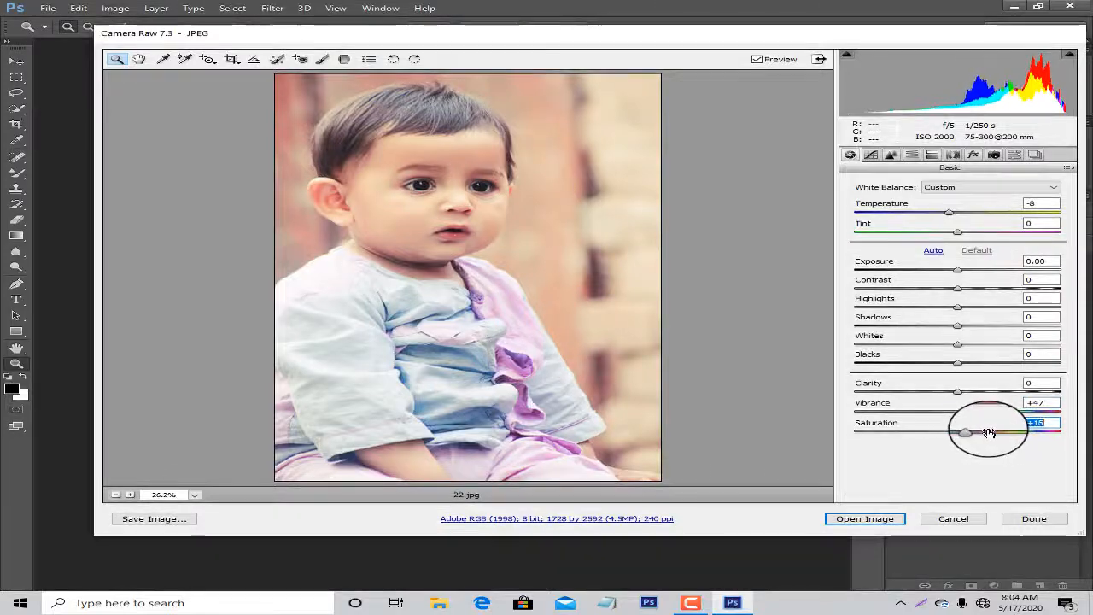
# Set Exposure to +0.05, Shadows to -1 and Whites to +31, and raise the Highlights slightly.
pyautogui.click(969, 270)
pyautogui.press('Up')
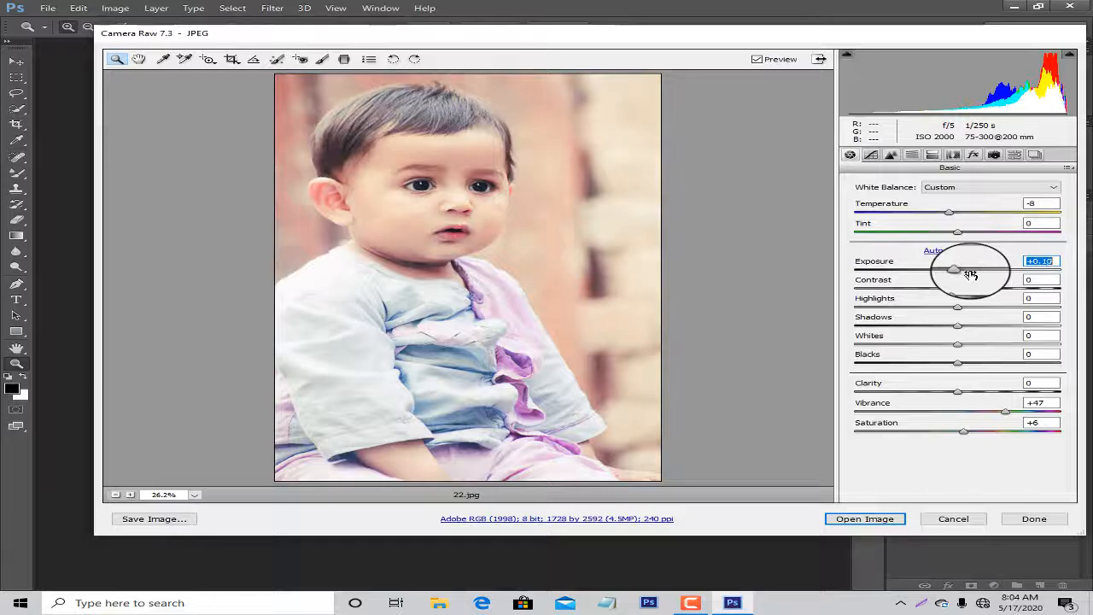
pyautogui.moveTo(958, 309); pyautogui.dragTo(993, 353)
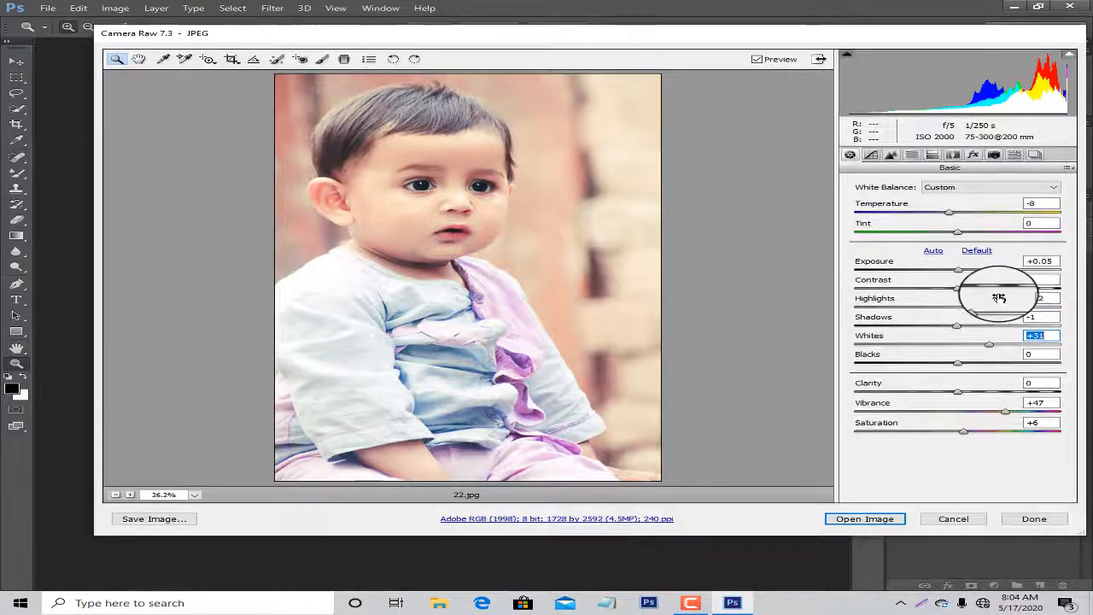
# Set Camera Calibration to Green Primary Hue +2, Blue Primary Hue -6 and Blue Primary Saturation +31, and open the image in Photoshop.
pyautogui.click(974, 155)
pyautogui.click(993, 154)
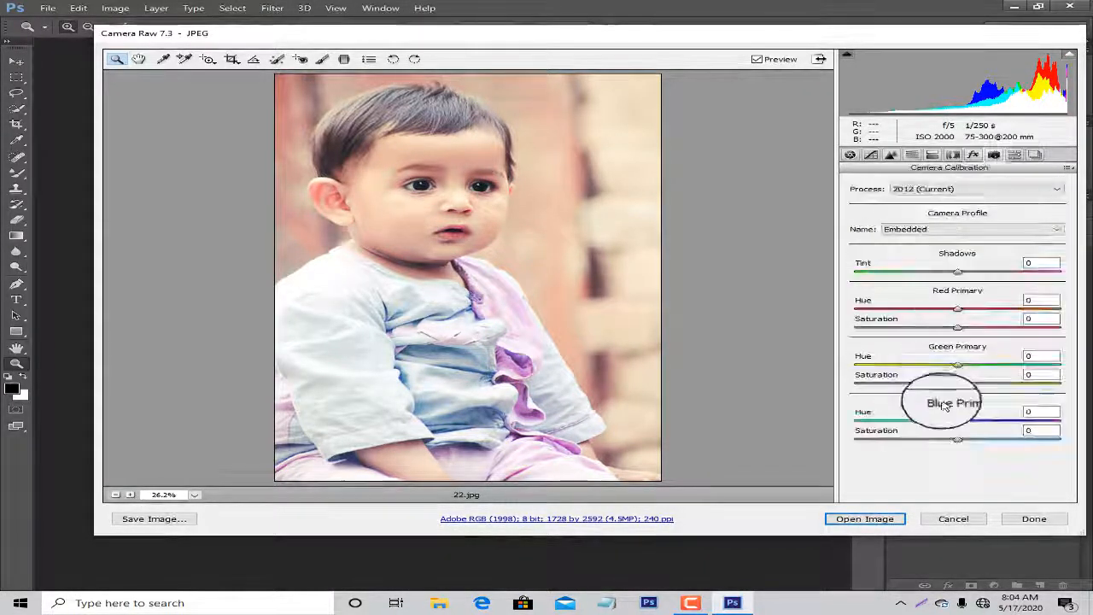
pyautogui.moveTo(956, 365)
pyautogui.mouseDown()
pyautogui.moveTo(935, 369)
pyautogui.moveTo(959, 372)
pyautogui.mouseUp()
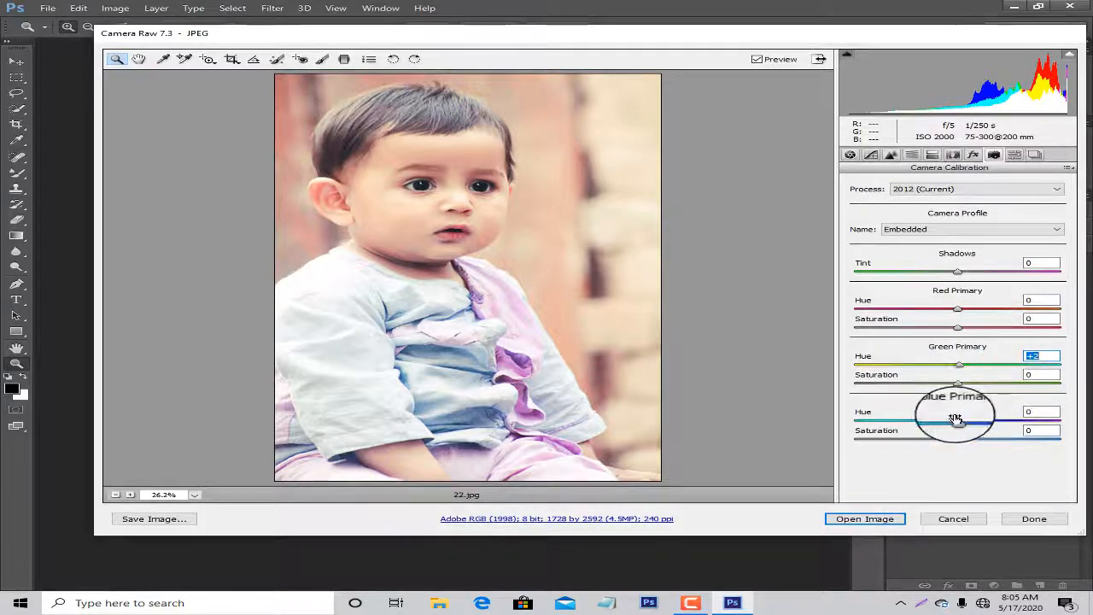
pyautogui.moveTo(924, 424); pyautogui.dragTo(980, 432)
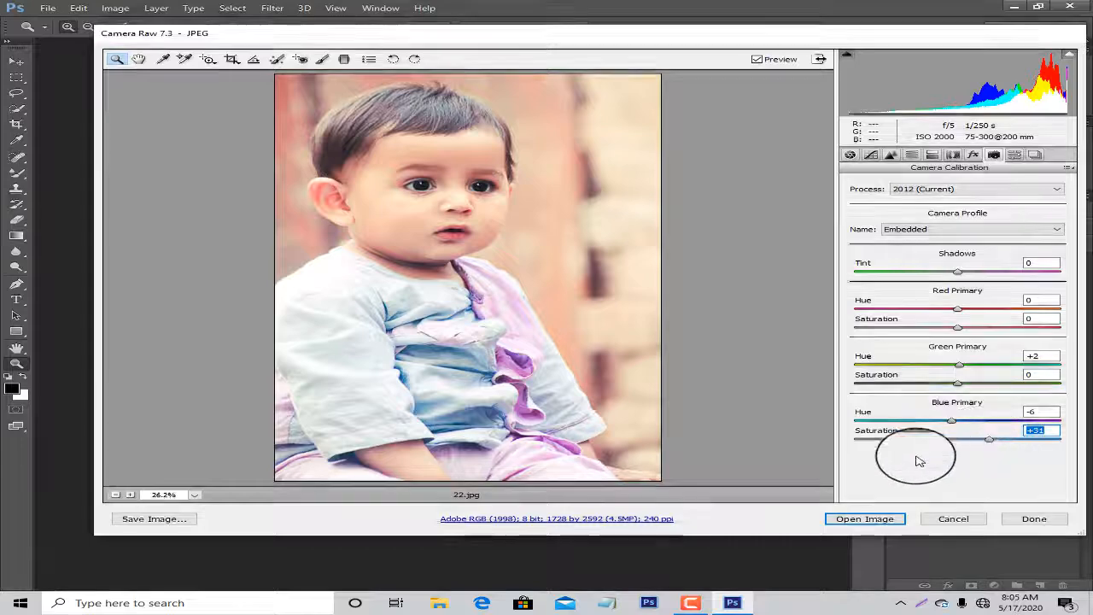
pyautogui.click(879, 520)
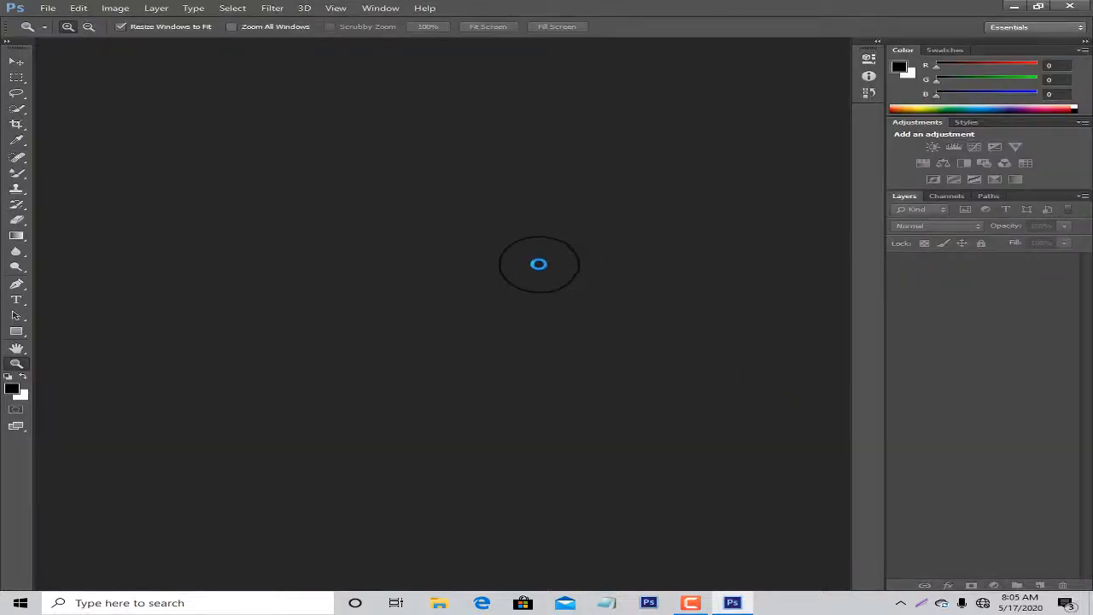
# Finish opening the color-adjusted portrait for editing.
pyautogui.click(664, 264)
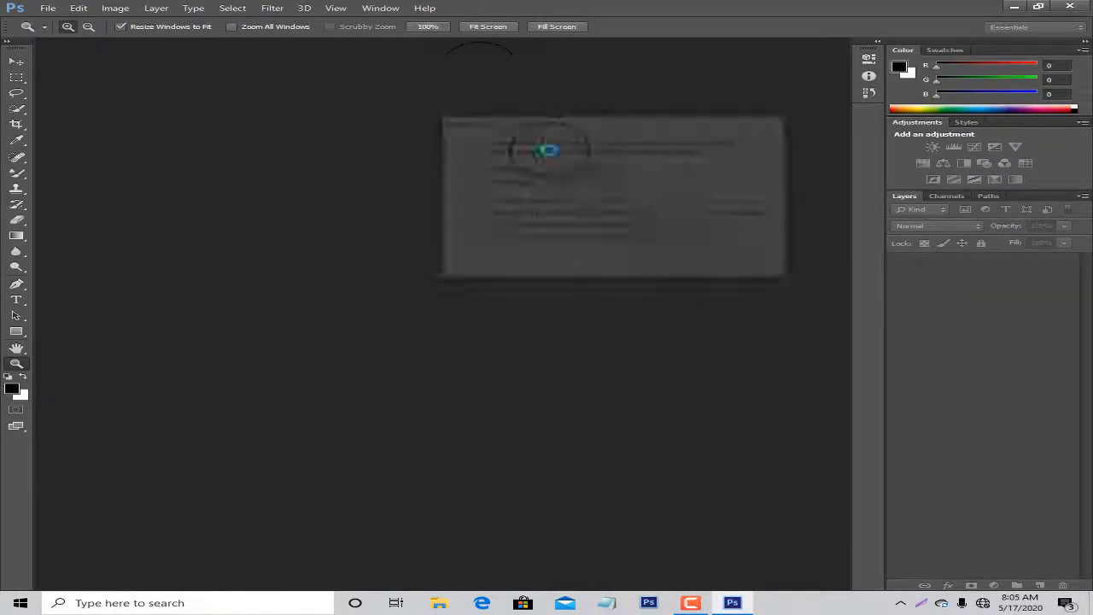
# Try to apply the Oil Paint filter to the portrait.
pyautogui.click(285, 9)
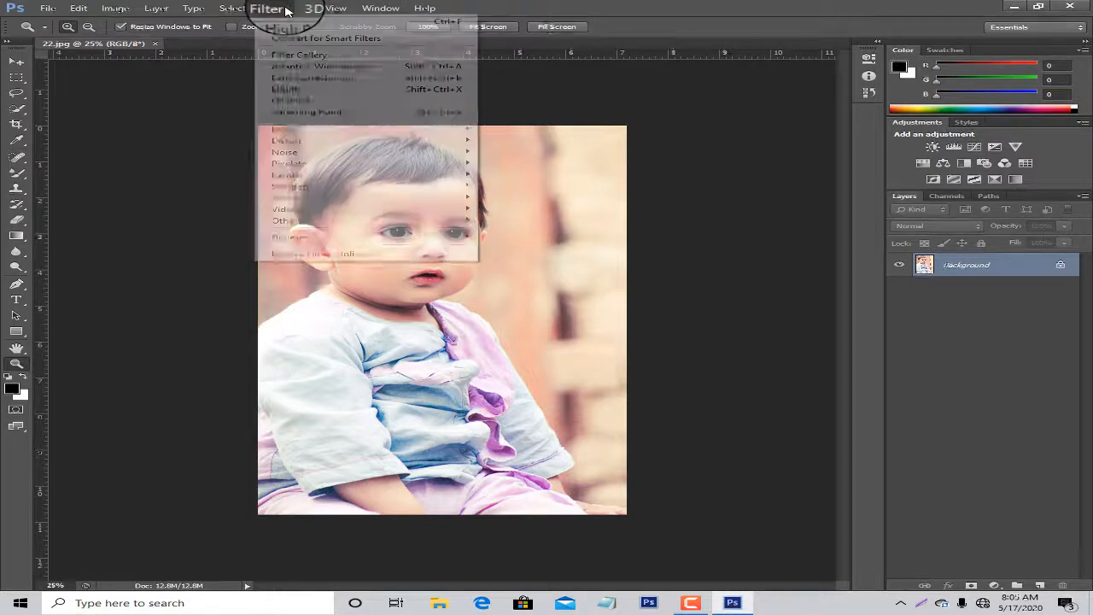
pyautogui.click(362, 101)
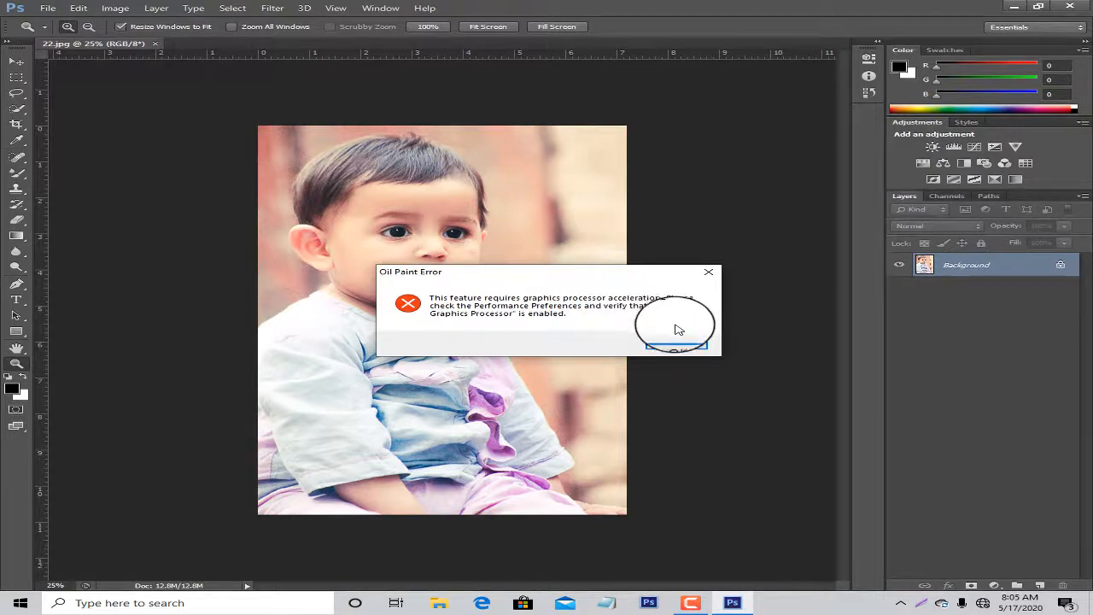
pyautogui.click(677, 344)
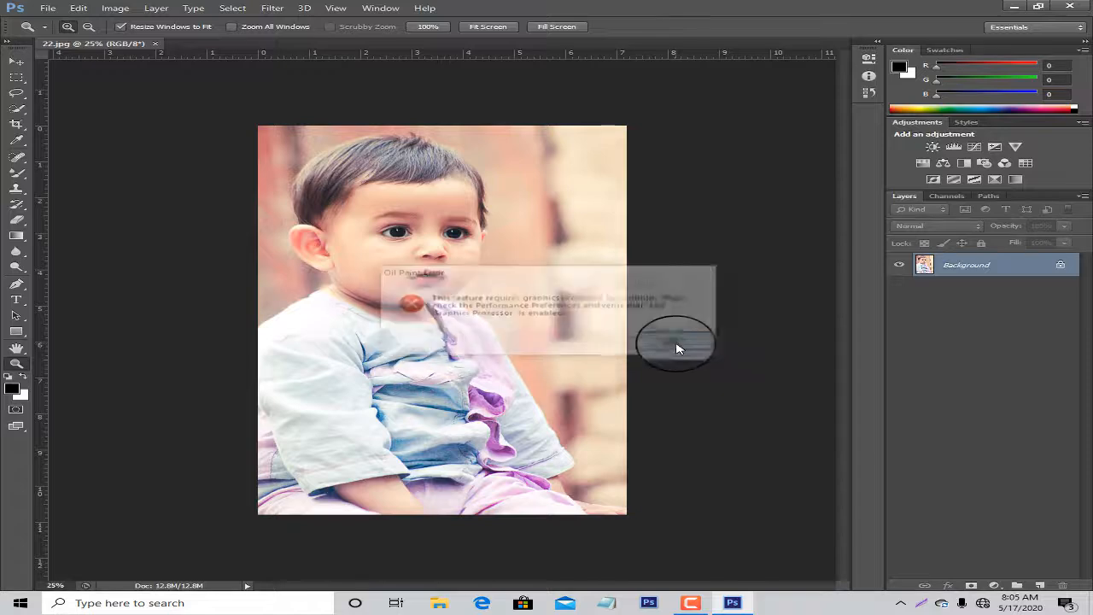
# Inspect the baby's face up close and the overall portrait to check the retouching and color adjustments.
pyautogui.click(479, 264)
pyautogui.click(478, 263)
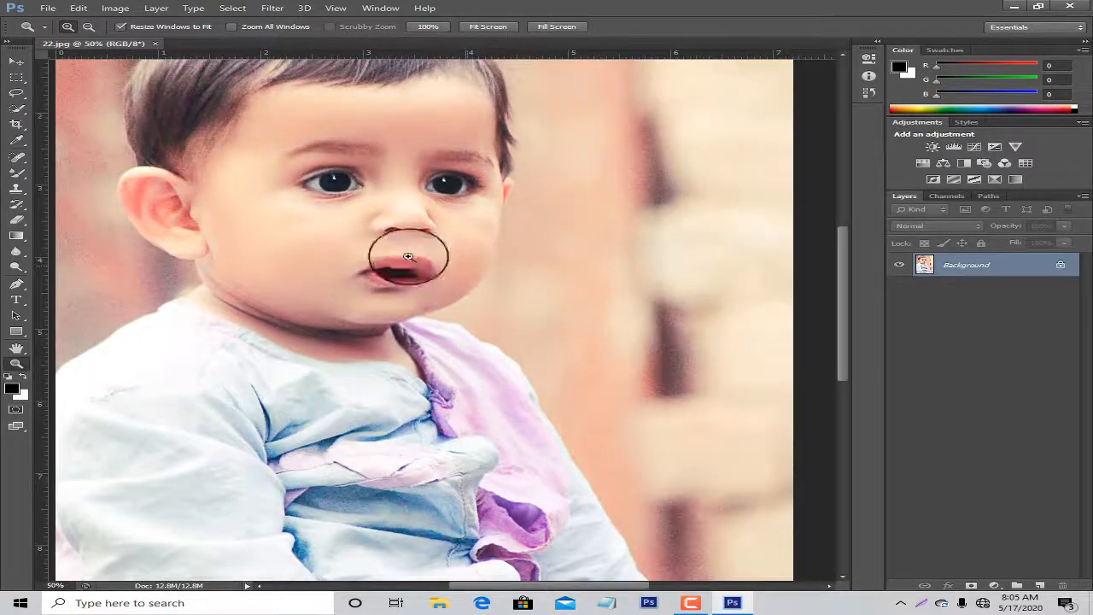
pyautogui.rightClick(401, 153)
pyautogui.click(505, 175)
pyautogui.rightClick(480, 158)
pyautogui.click(512, 164)
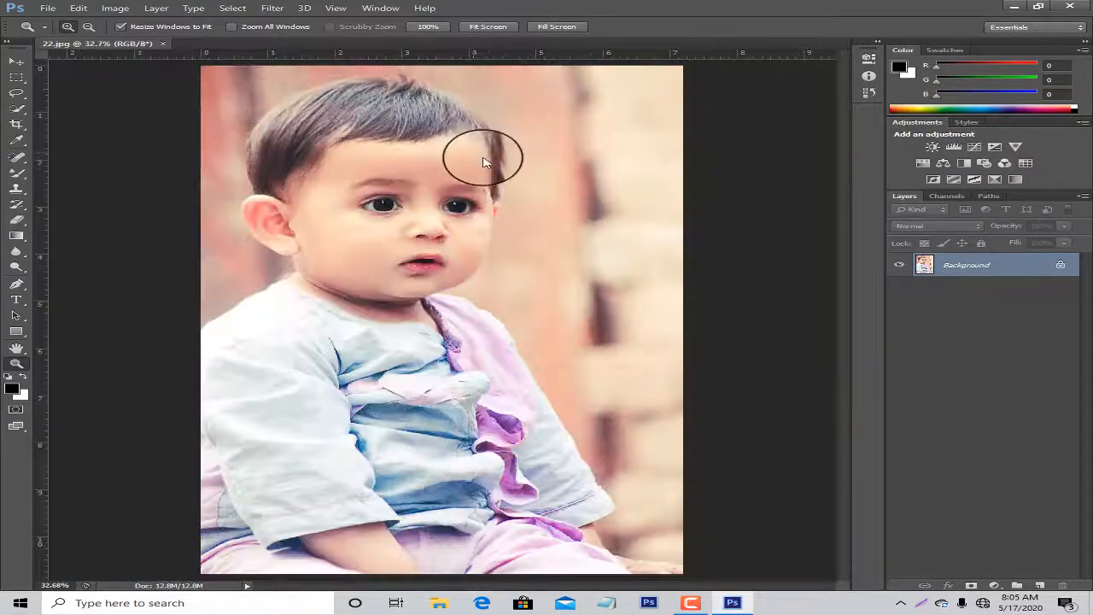
pyautogui.rightClick(484, 154)
pyautogui.click(556, 220)
pyautogui.click(421, 215)
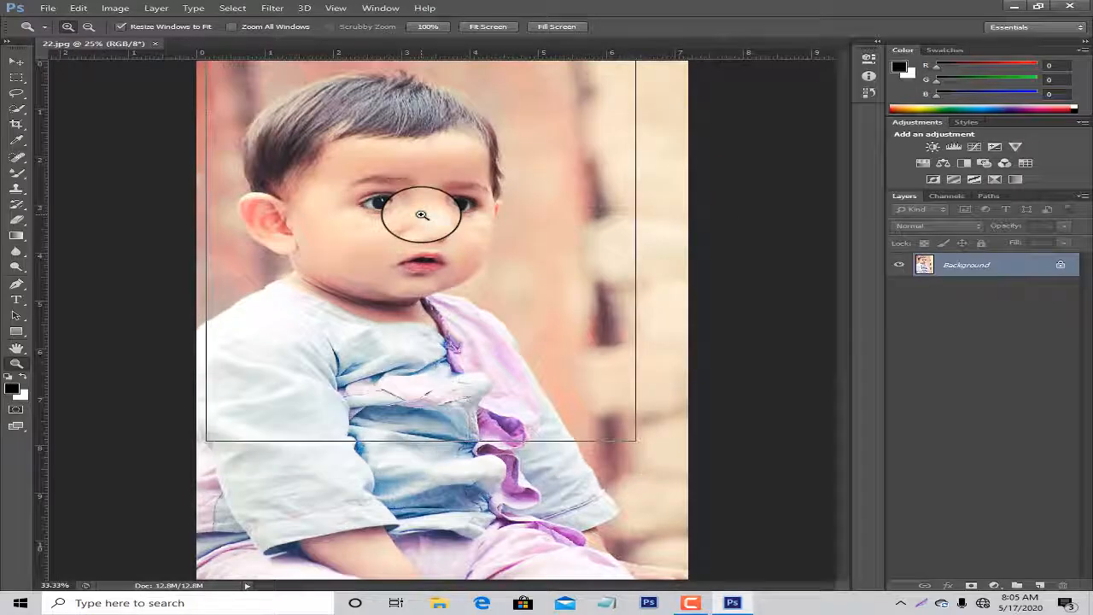
pyautogui.click(421, 214)
pyautogui.click(422, 214)
# Save the portrait to the Desktop as JPEG file 22, replacing the existing file, and minimize the window to show the desktop.
pyautogui.hotkey('ctrl', 'shift', 's')
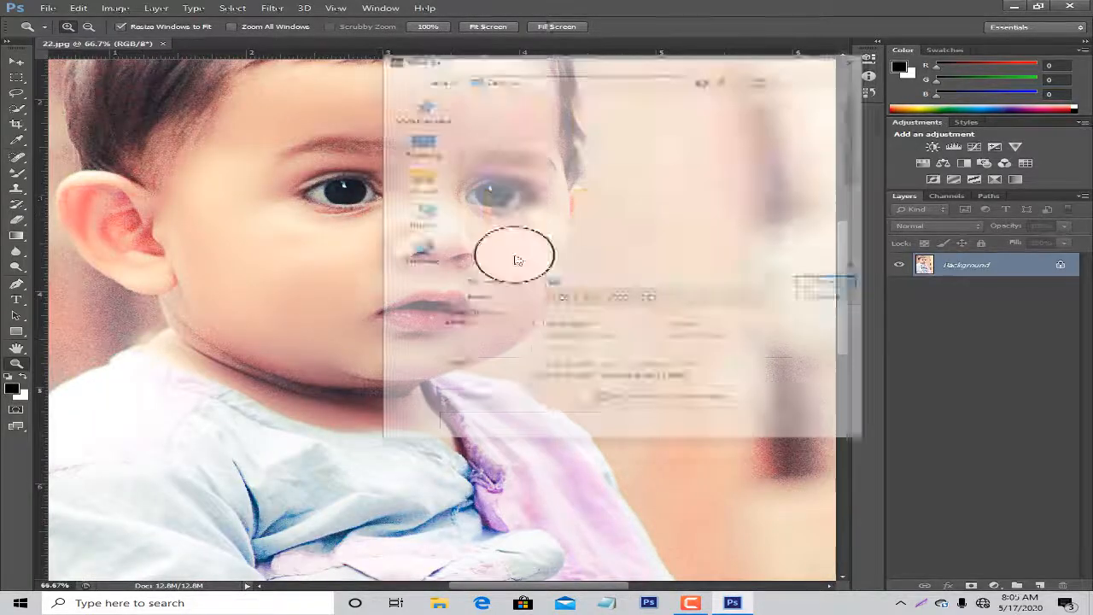
pyautogui.click(619, 299)
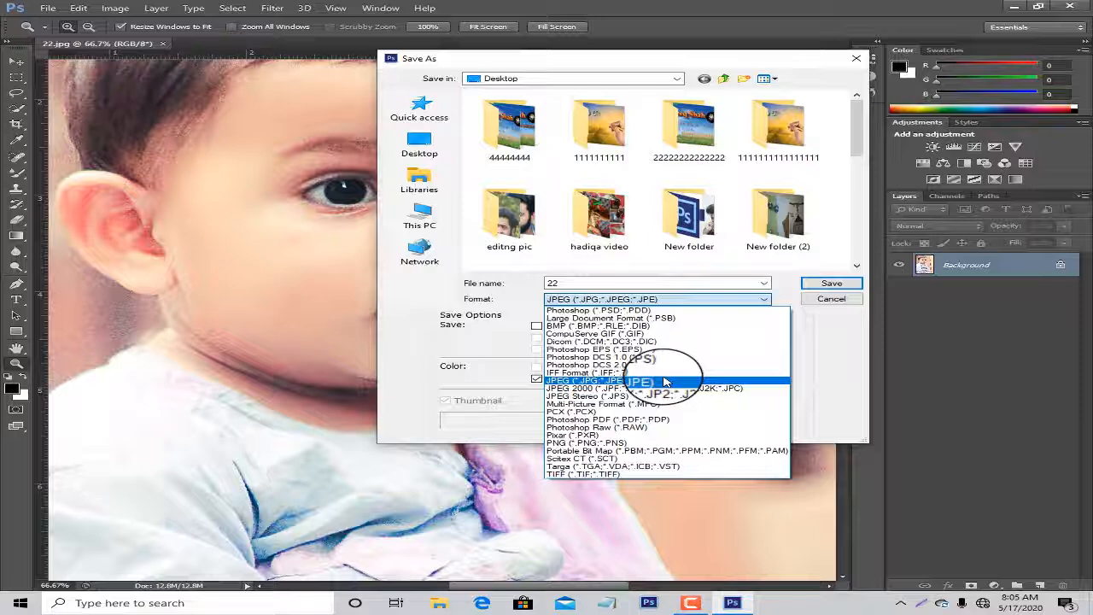
pyautogui.click(657, 381)
pyautogui.click(832, 284)
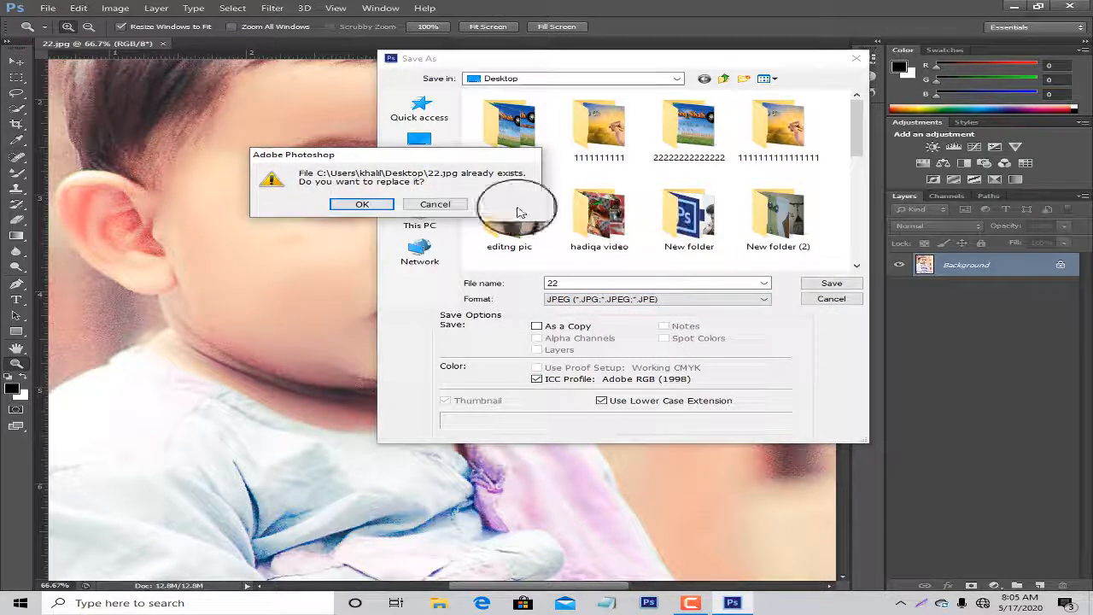
pyautogui.click(362, 204)
pyautogui.click(711, 137)
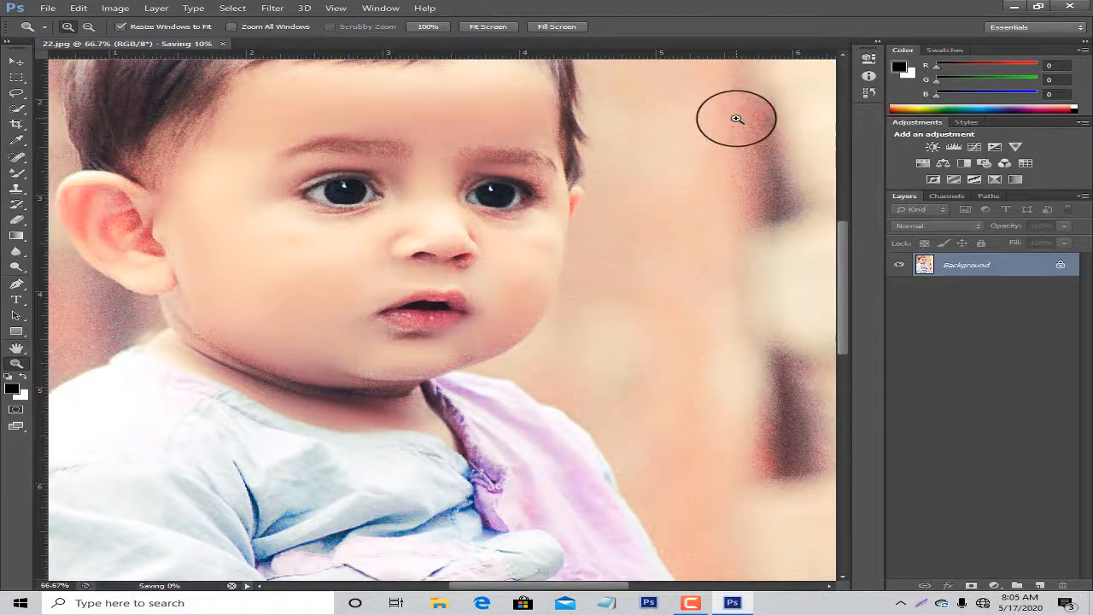
pyautogui.click(1025, 8)
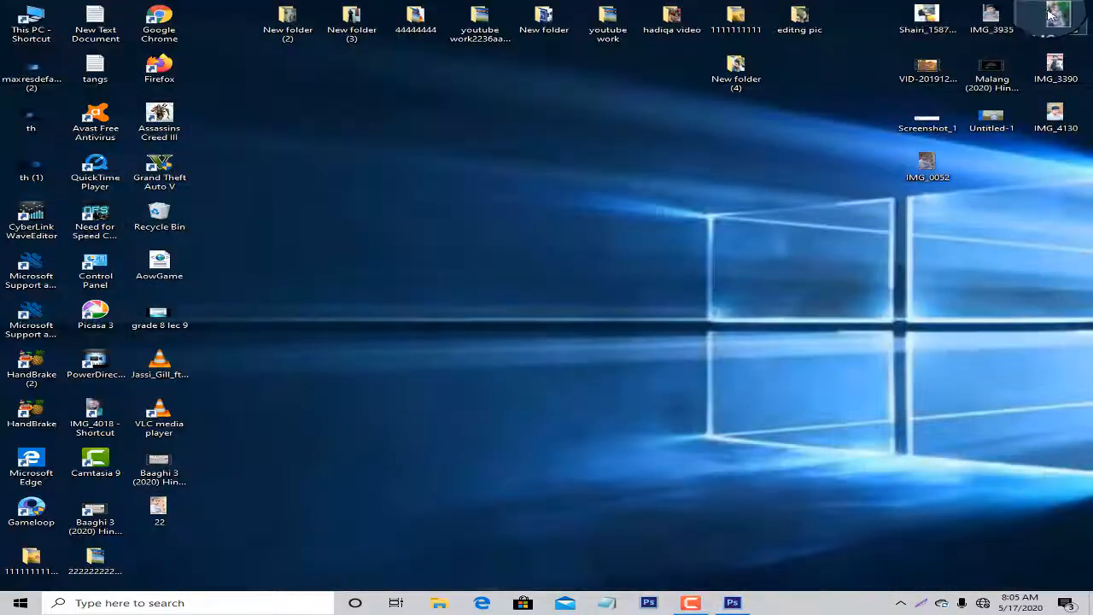